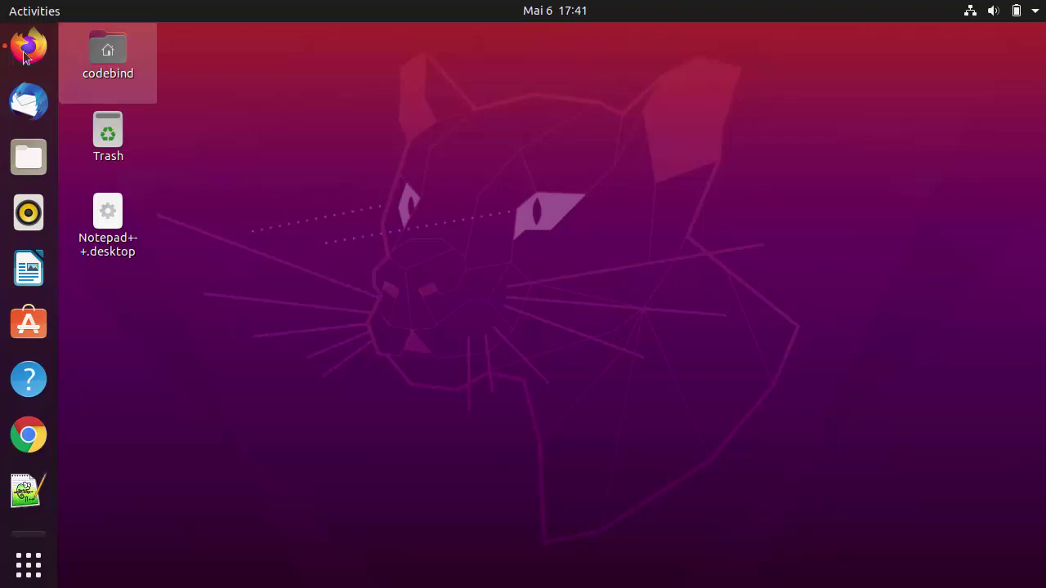
Step: In Firefox, open the 'Java SE - Downloads | Oracle Technology Network' result from the oracle java jdk search
left_click(25, 59)
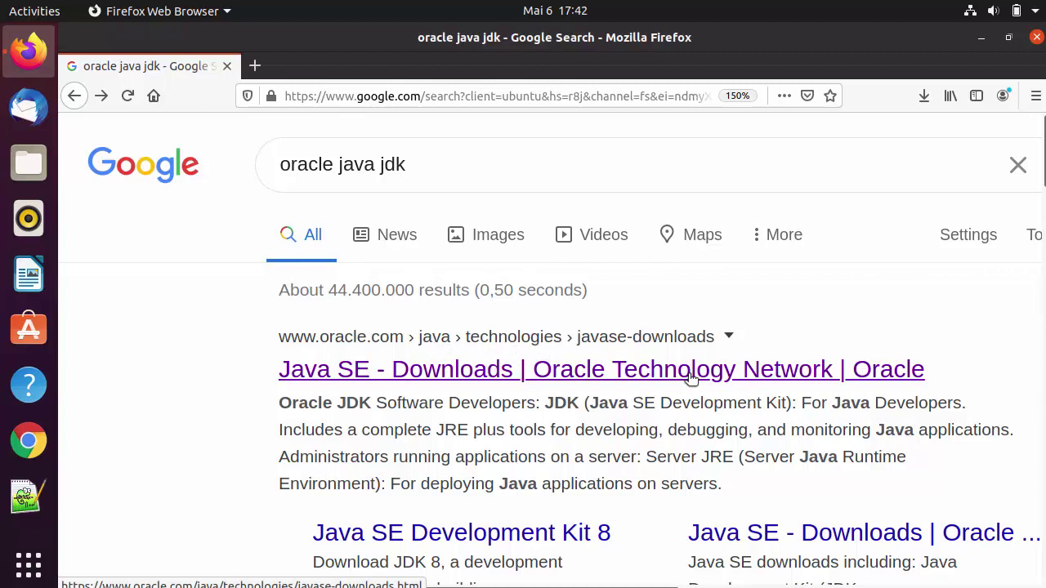
left_click(585, 378)
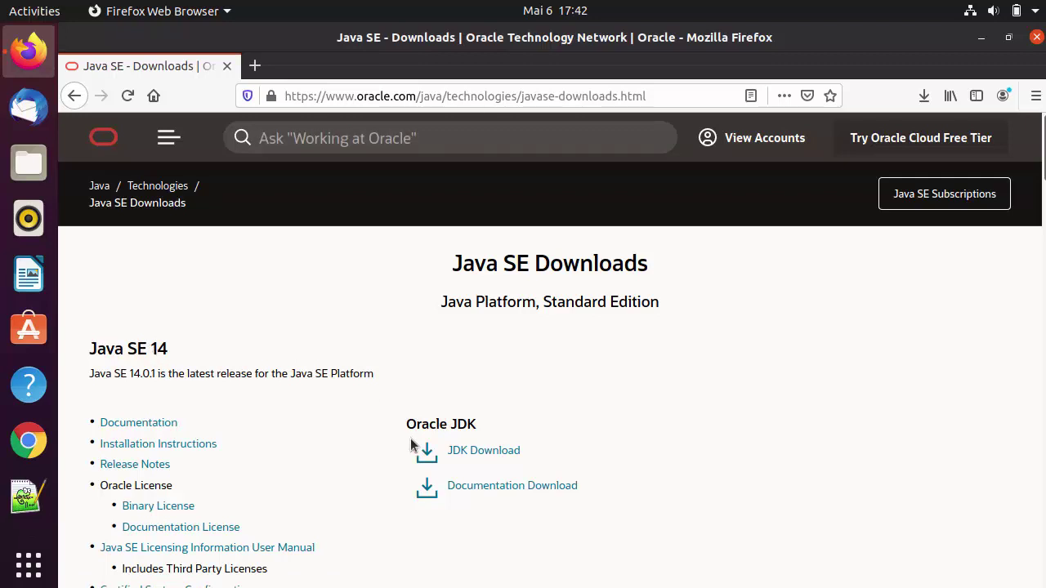
Step: Open Oracle's JDK Download page and scroll to the Java SE Development Kit 14 file table
left_click(479, 453)
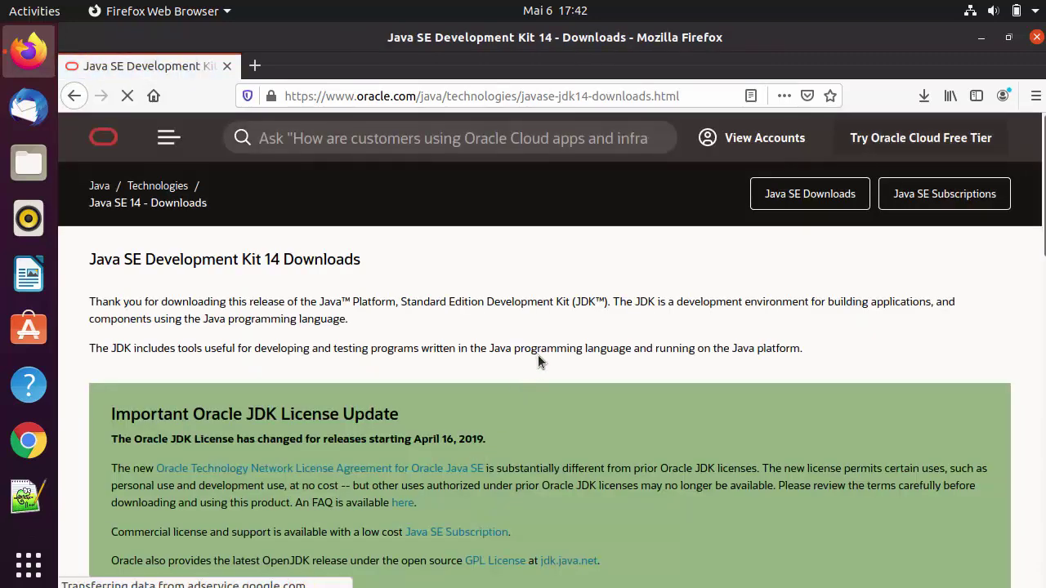
scroll(538, 358, "down", 1)
scroll(539, 356, "down", 5)
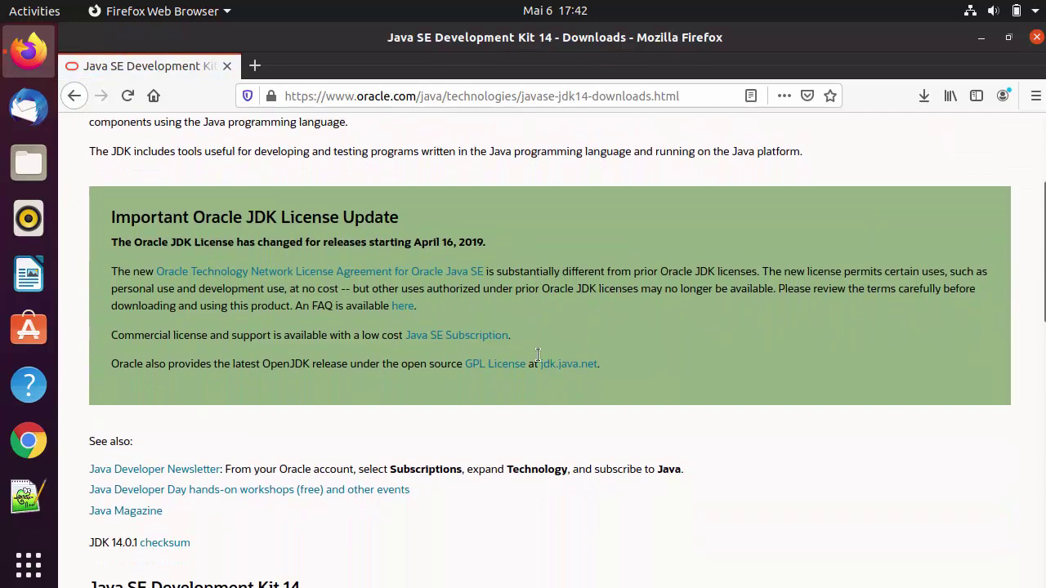
scroll(537, 358, "down", 5)
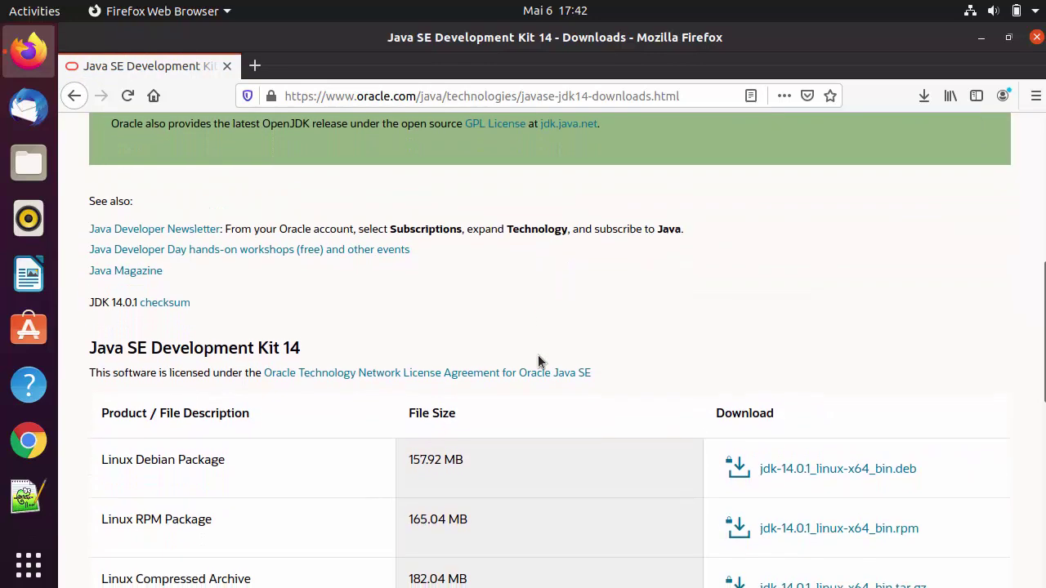
scroll(538, 362, "down", 2)
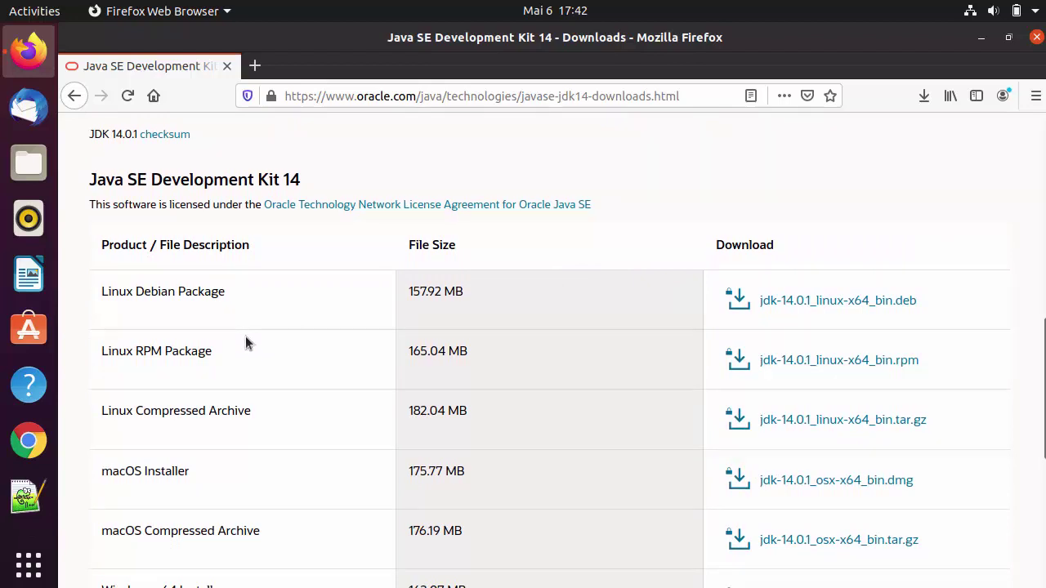
scroll(262, 360, "down", 1)
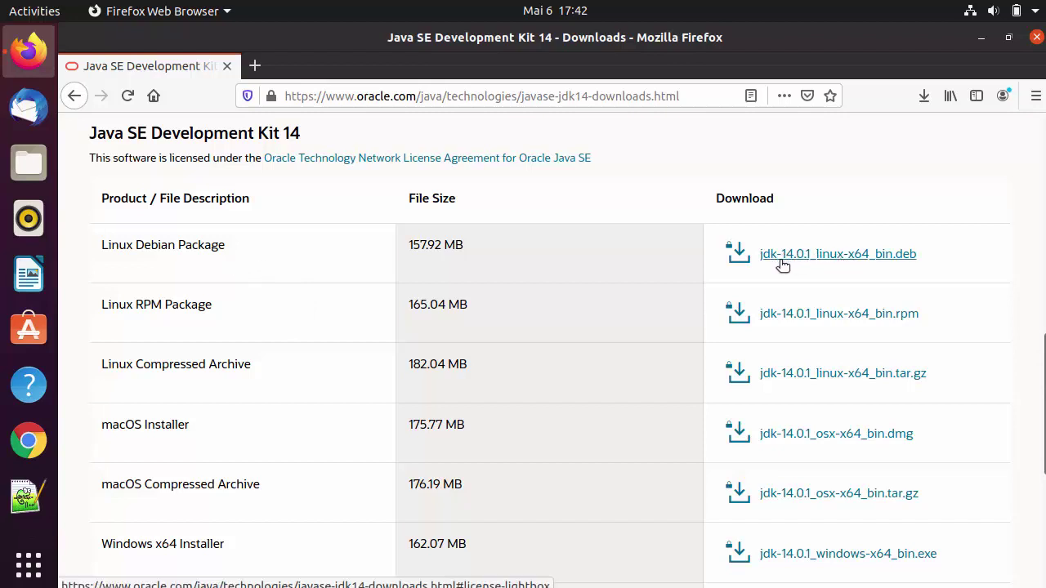
Step: Accept the Oracle license, save jdk-14.0.1_linux-x64_bin.deb to disk, and open a terminal
left_click(856, 260)
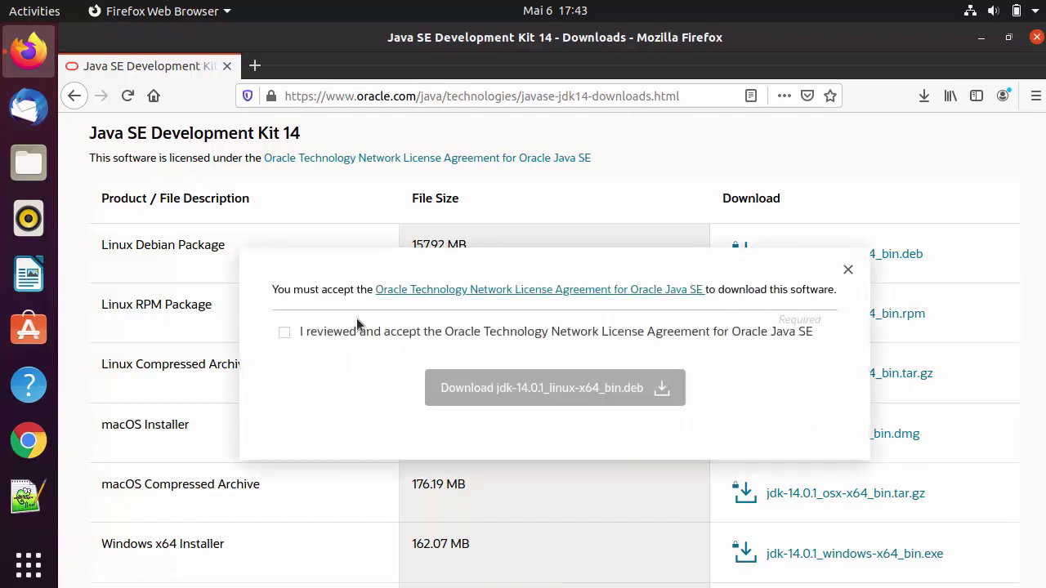
left_click(285, 333)
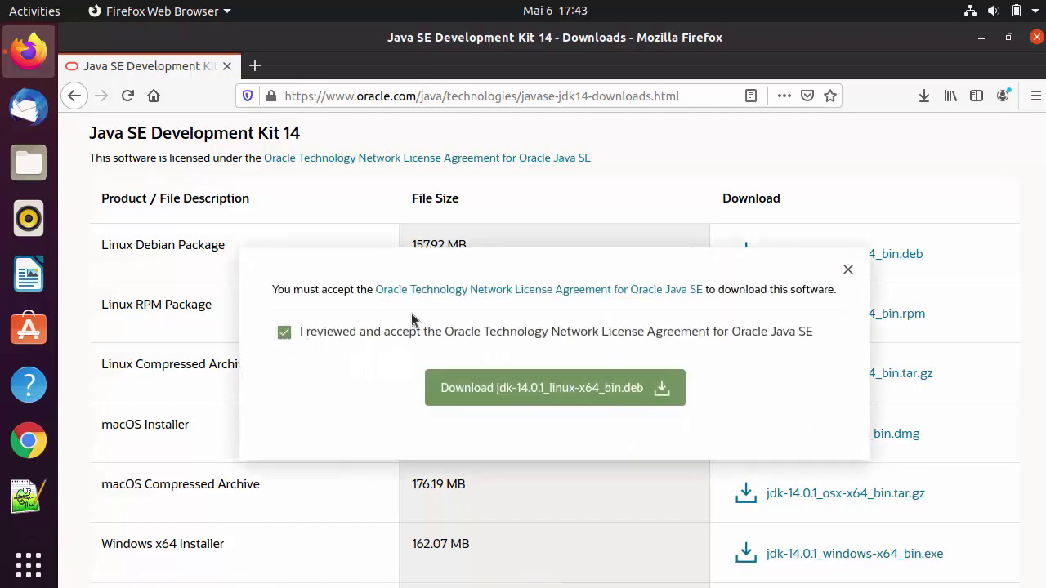
left_click(524, 395)
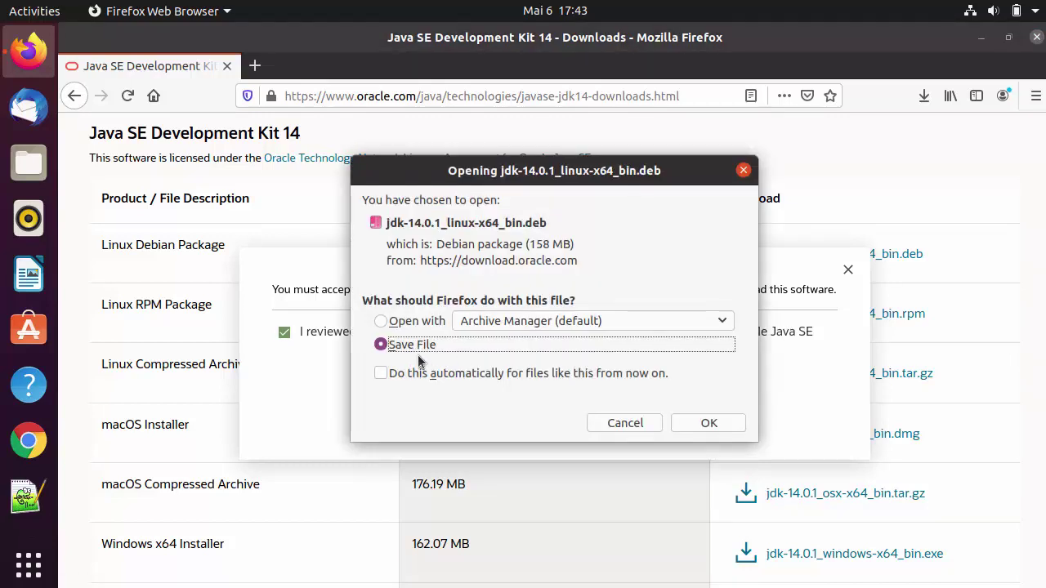
left_click(697, 422)
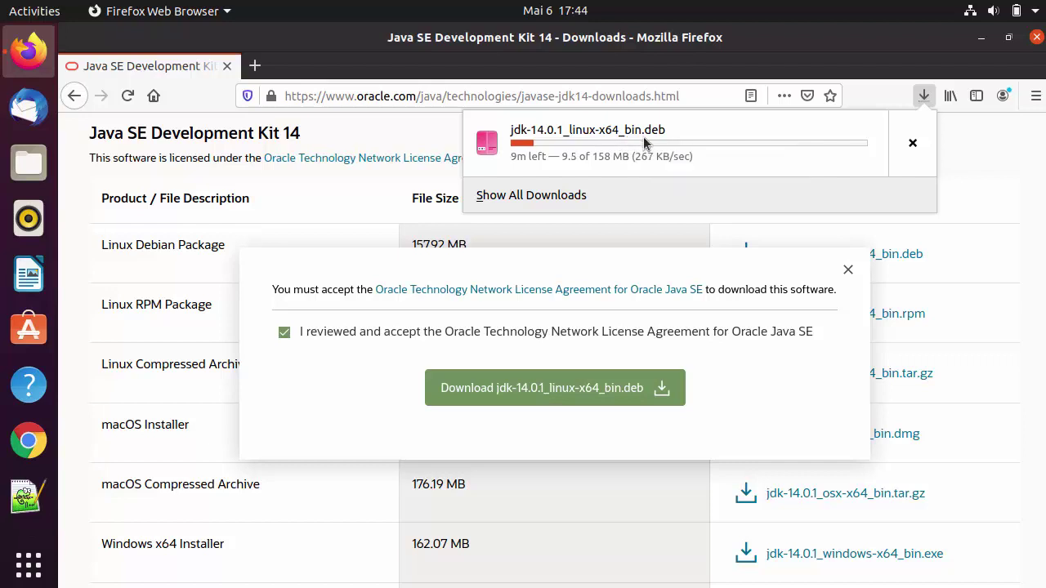
left_click(860, 93)
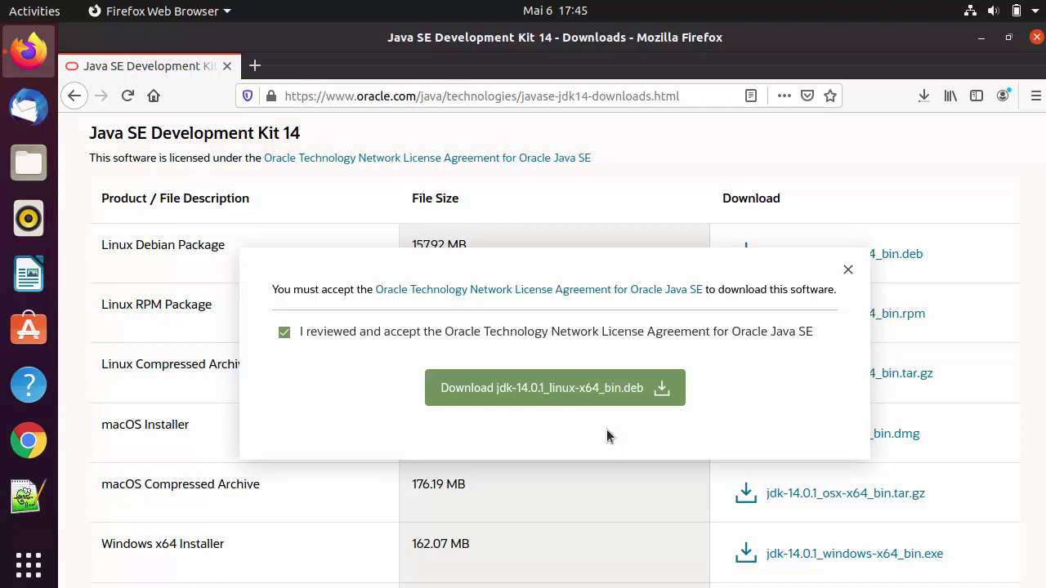
key("ctrl+alt+t")
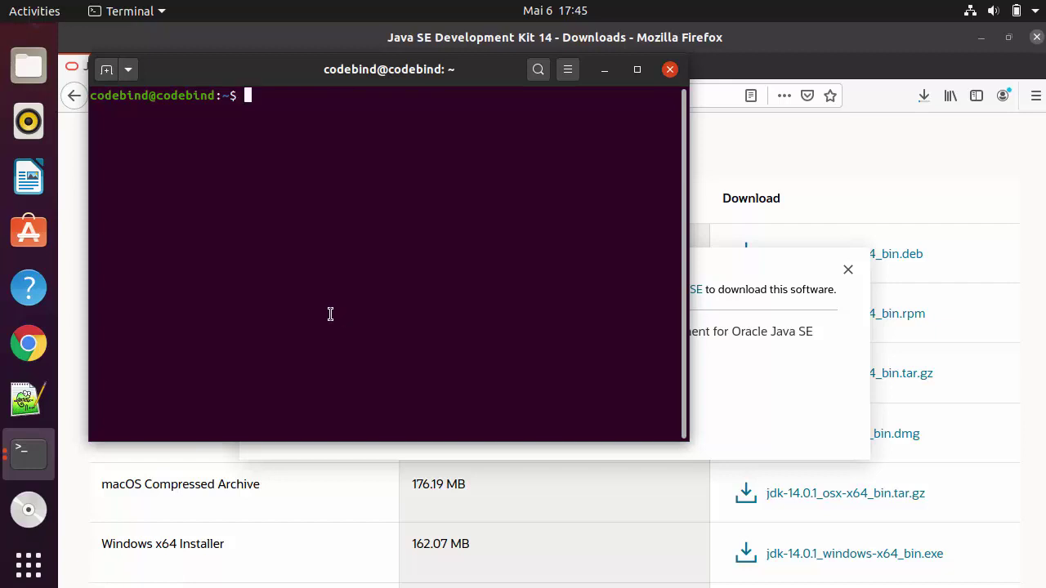
Step: In a new 'my'-profile terminal, run java --version and find that java isn't installed
left_click(131, 73)
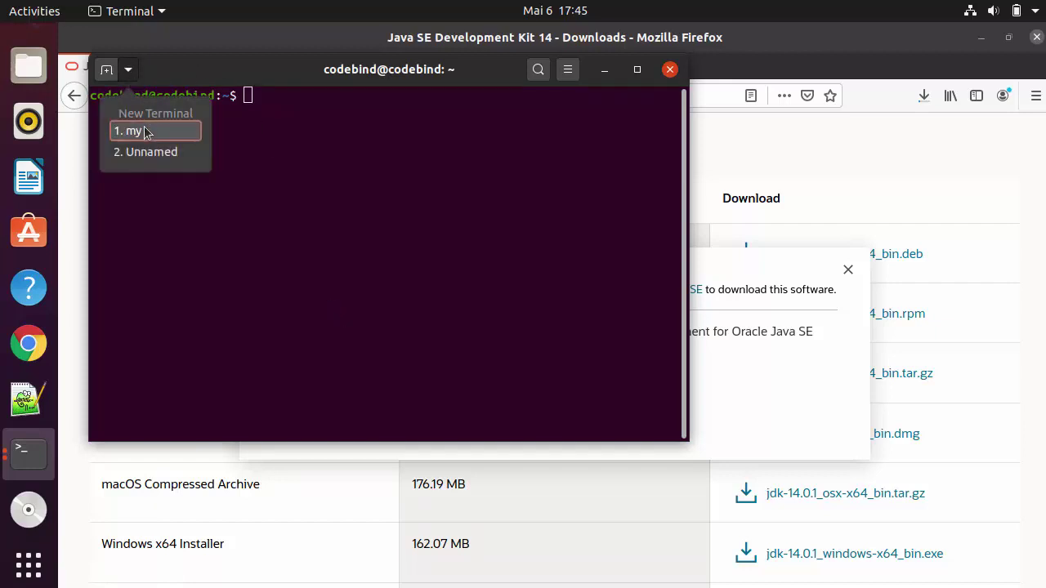
left_click(144, 126)
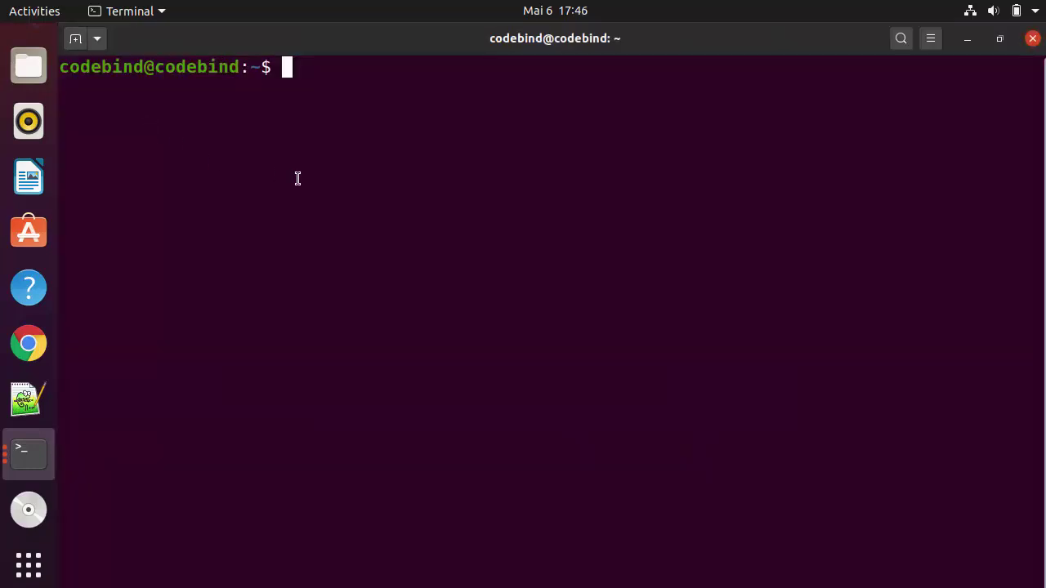
type("java --version")
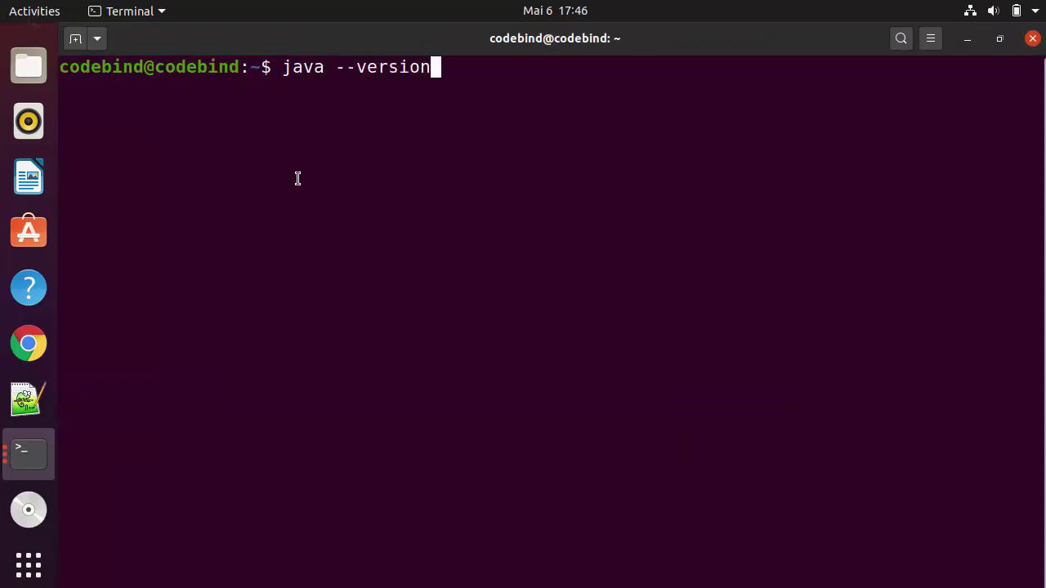
key("Return")
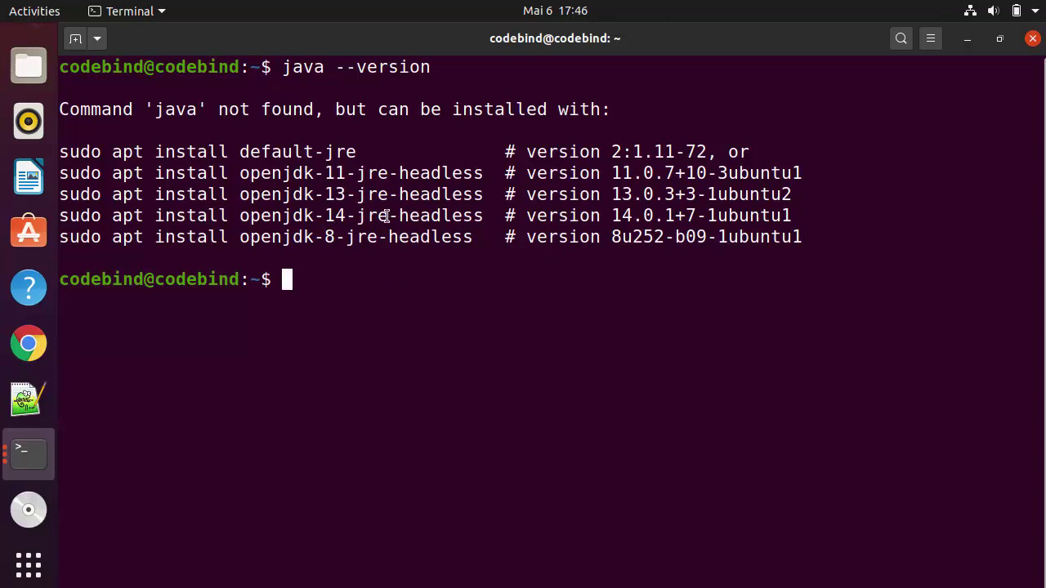
Step: Select the openjdk-14 install suggestion line in the command output
left_click_drag(250, 217, 335, 217)
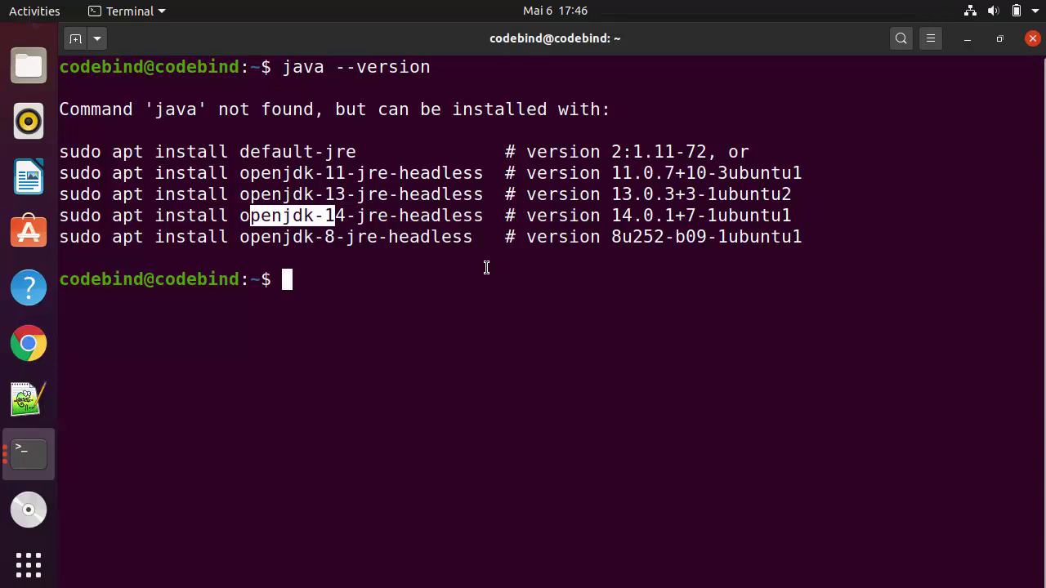
left_click(370, 274)
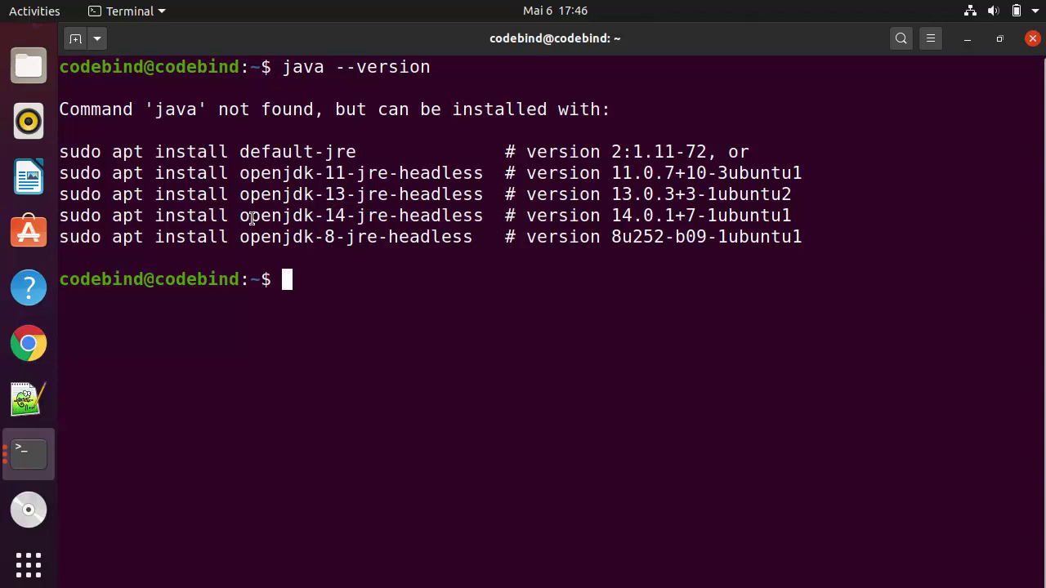
left_click_drag(62, 215, 493, 215)
Step: Confirm the 158 MB JDK download finished, minimize Firefox and open a terminal
left_click(526, 251)
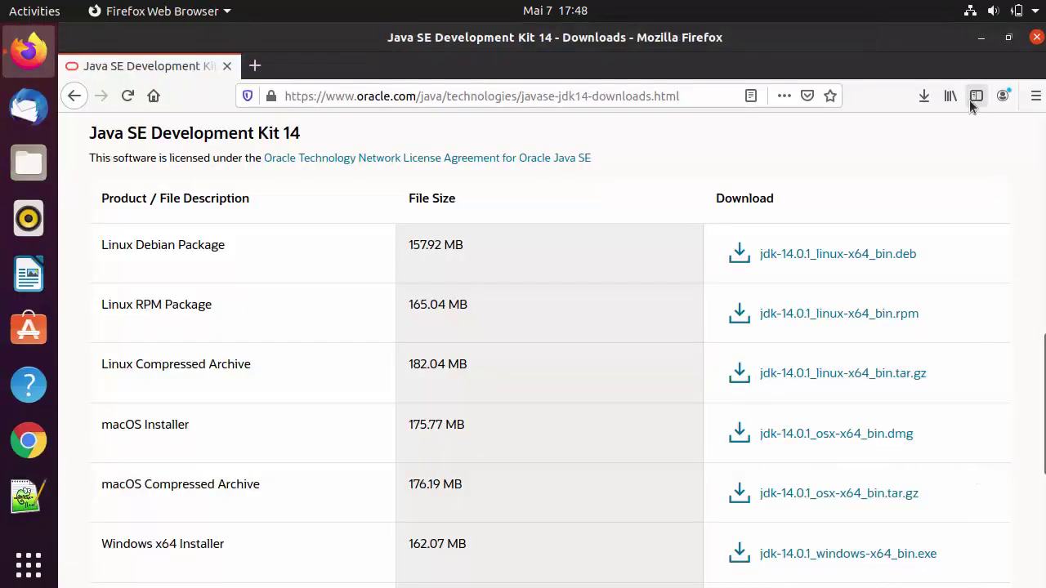
left_click(925, 97)
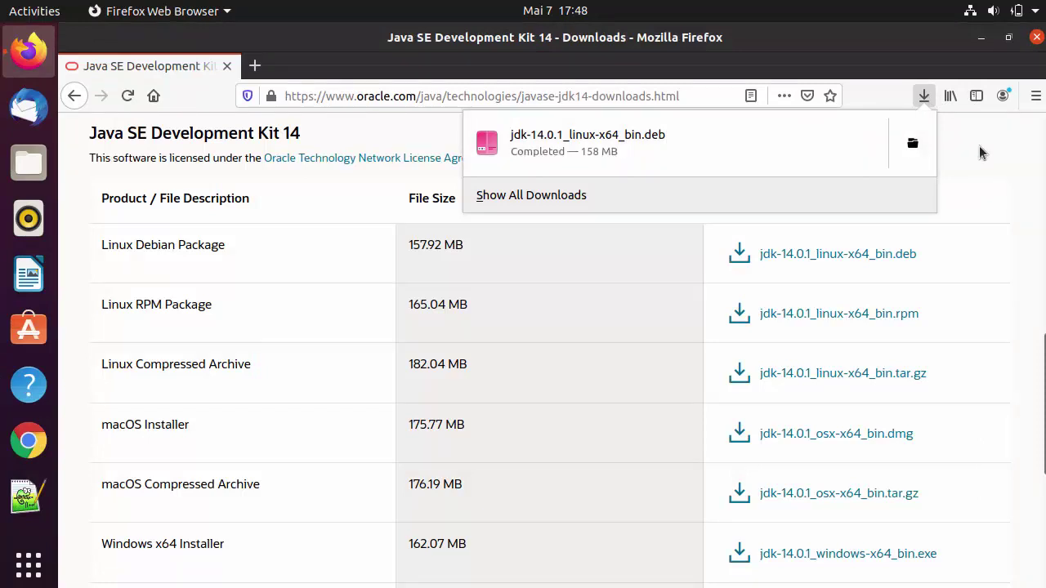
left_click(695, 85)
left_click(980, 38)
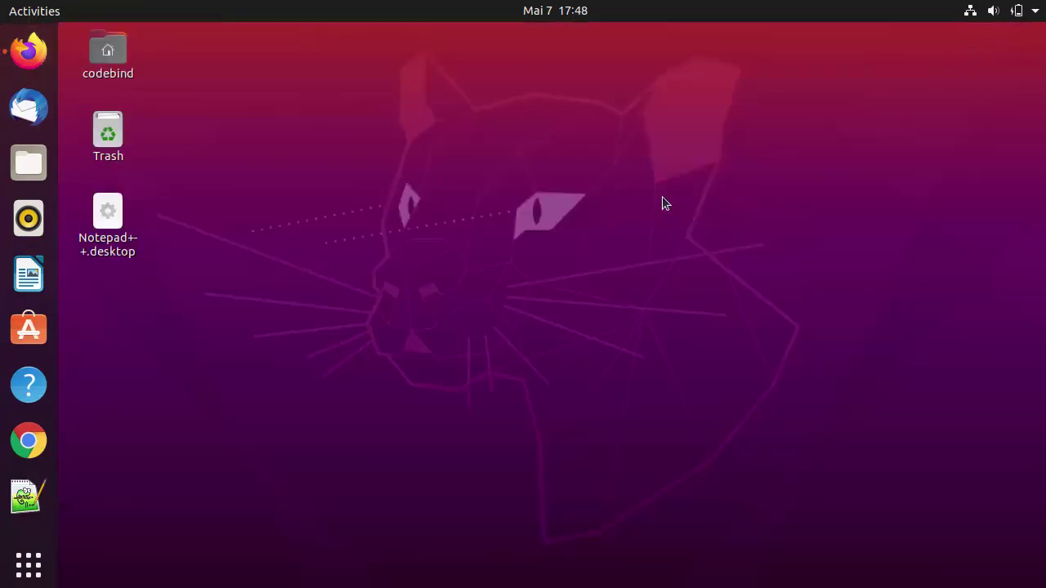
key("ctrl+alt+t")
Step: In a new 'my'-profile terminal, change into Downloads and list its files
left_click(294, 101)
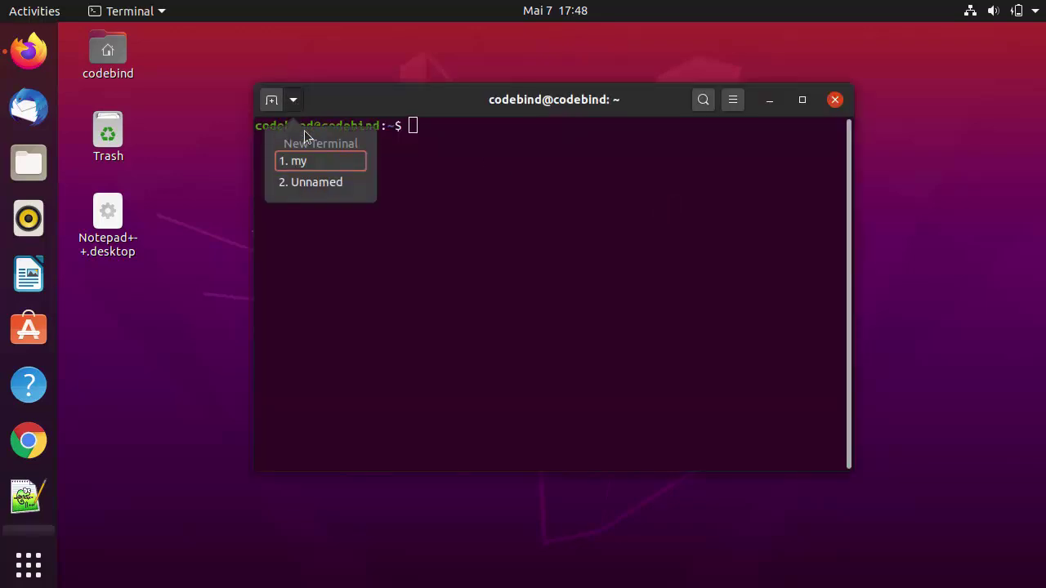
left_click(308, 164)
type("cd ")
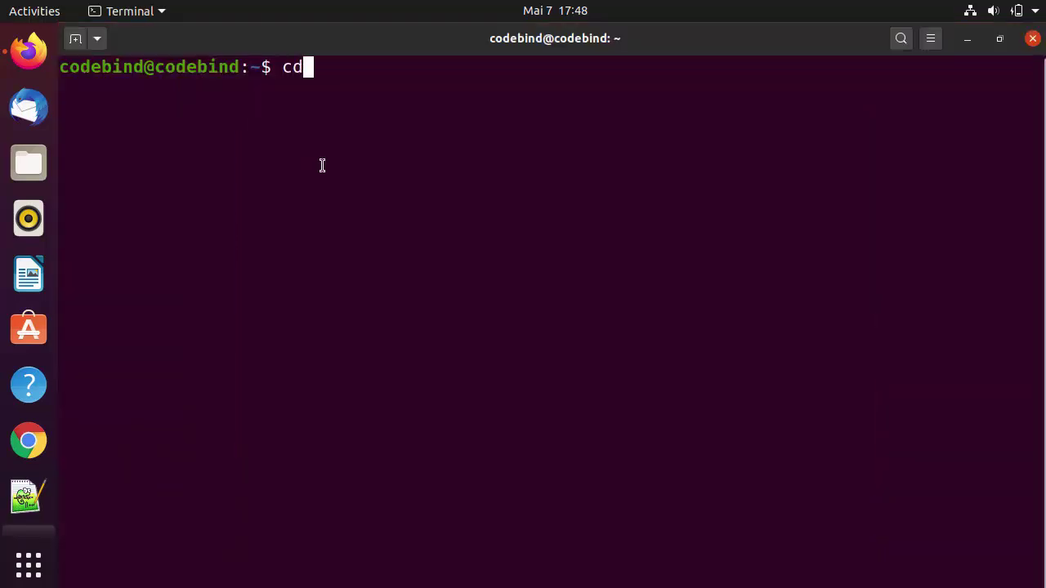
type("Downloads/")
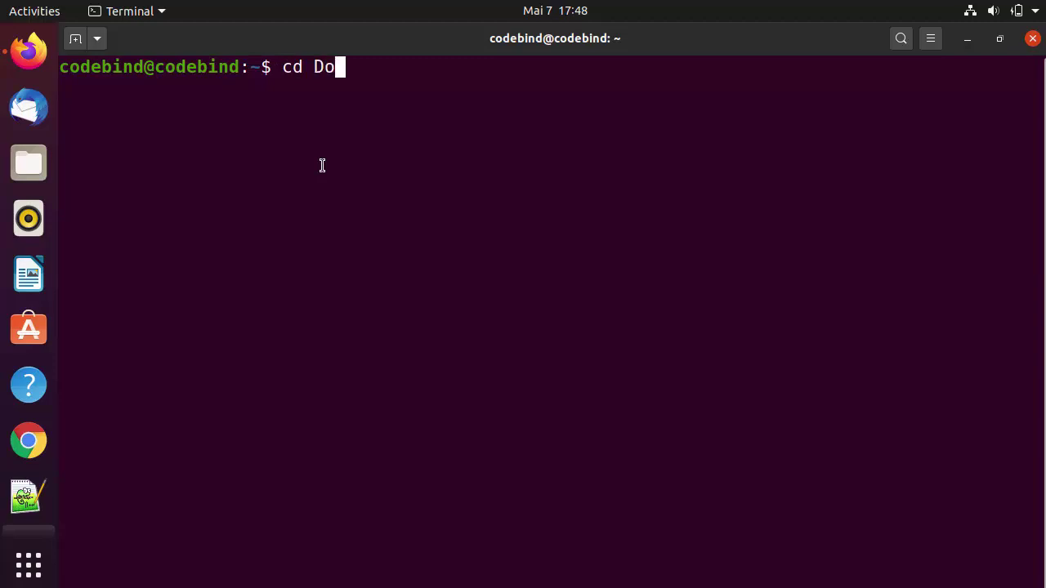
key("Tab")
key("Return")
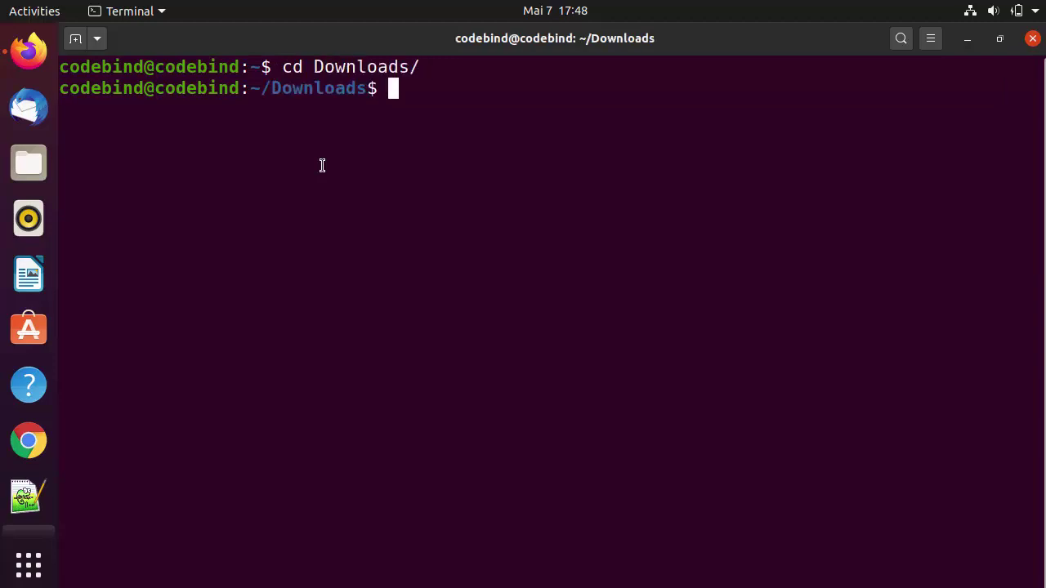
type("ls")
key("Return")
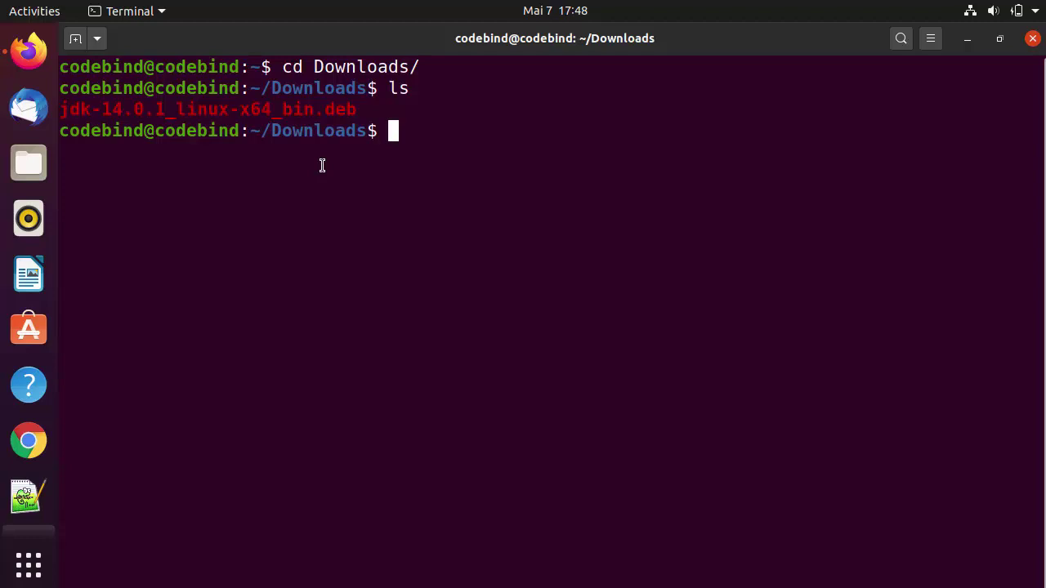
Step: Install jdk-14.0.1_linux-x64_bin.deb with sudo dpkg -i and paste the java update-alternatives command
type("sudo ")
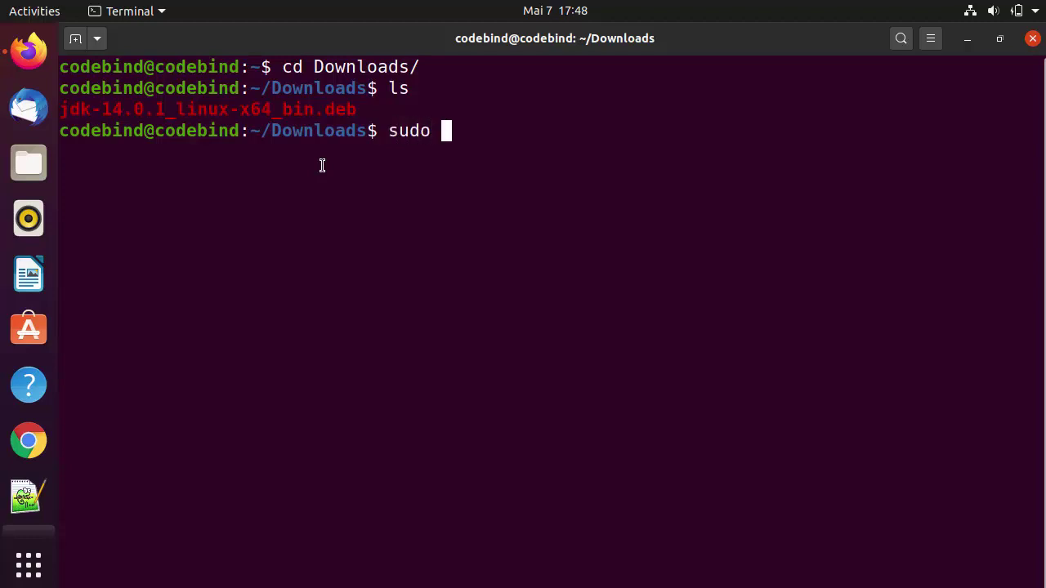
type("dpk")
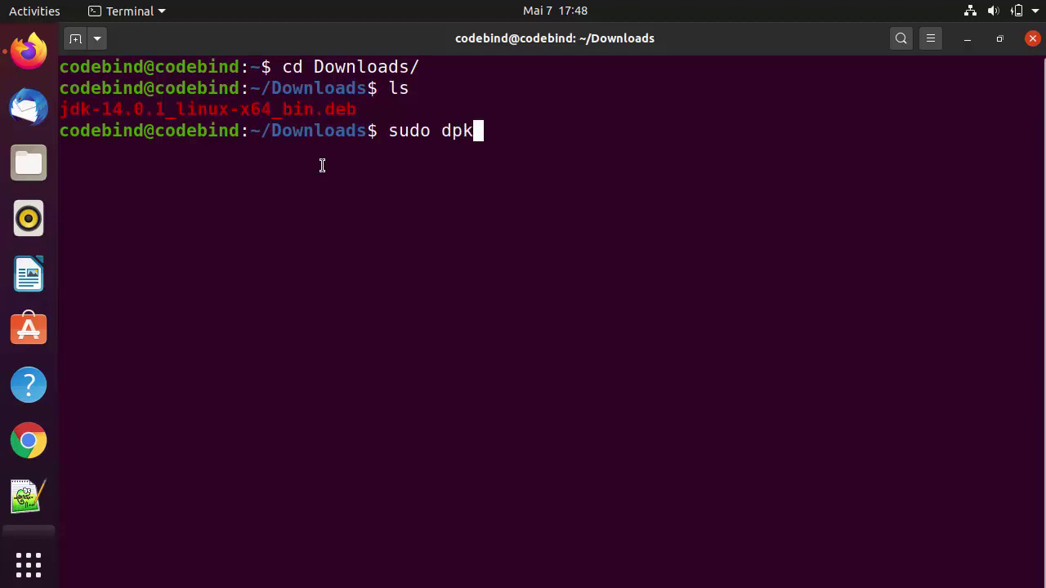
type("g -i j")
key("Tab")
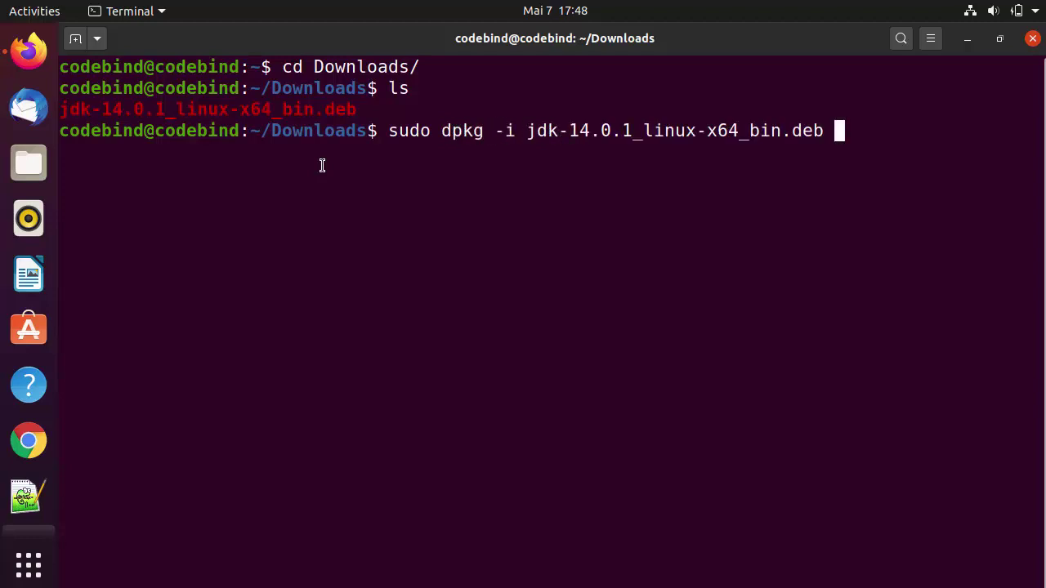
key("Return")
key("Return")
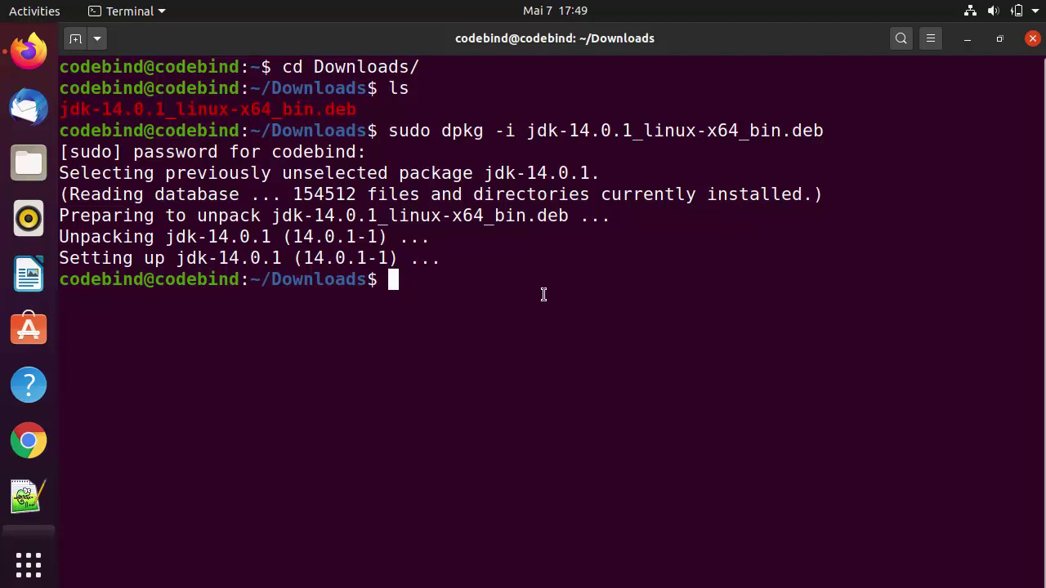
type("sudo update-alternatives --install /usr/bin/java java /usr/lib/jvm/jdk-14/bin/java 1")
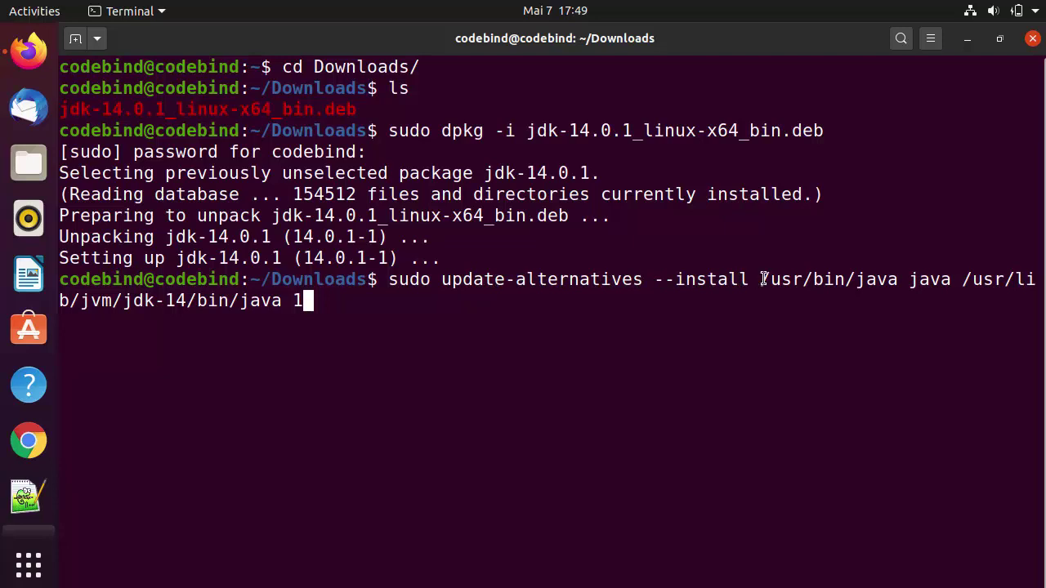
Step: Run update-alternatives --install for /usr/bin/java pointing at /usr/lib/jvm/jdk-14/bin/java
left_click_drag(762, 280, 237, 300)
left_click(925, 279)
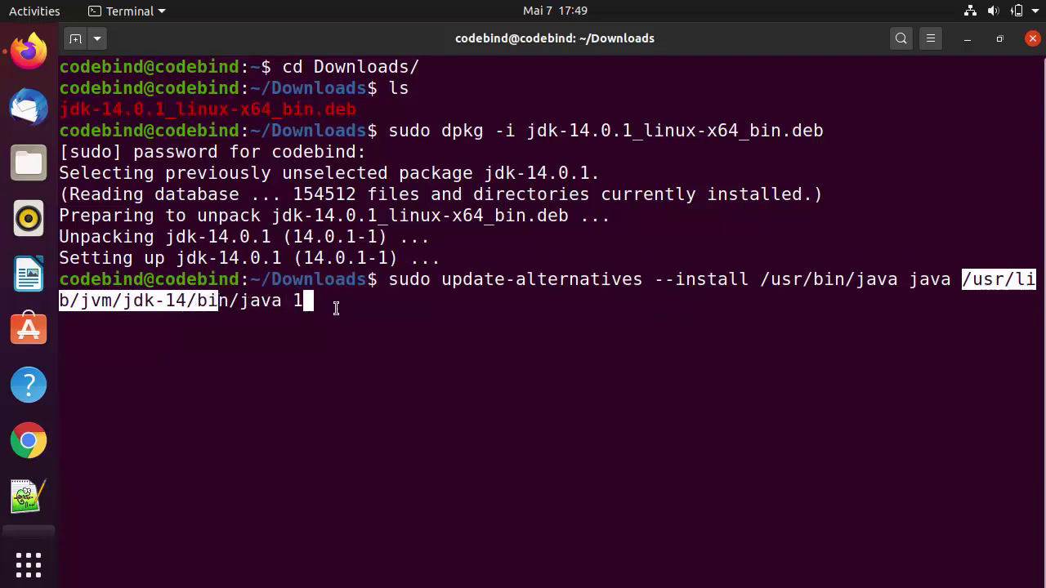
left_click(340, 303)
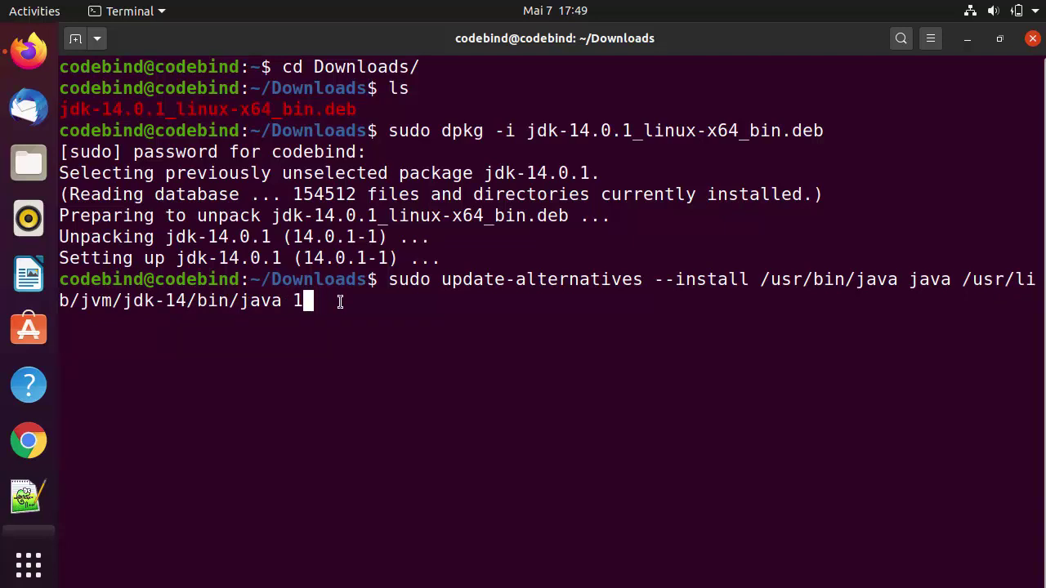
key("Return")
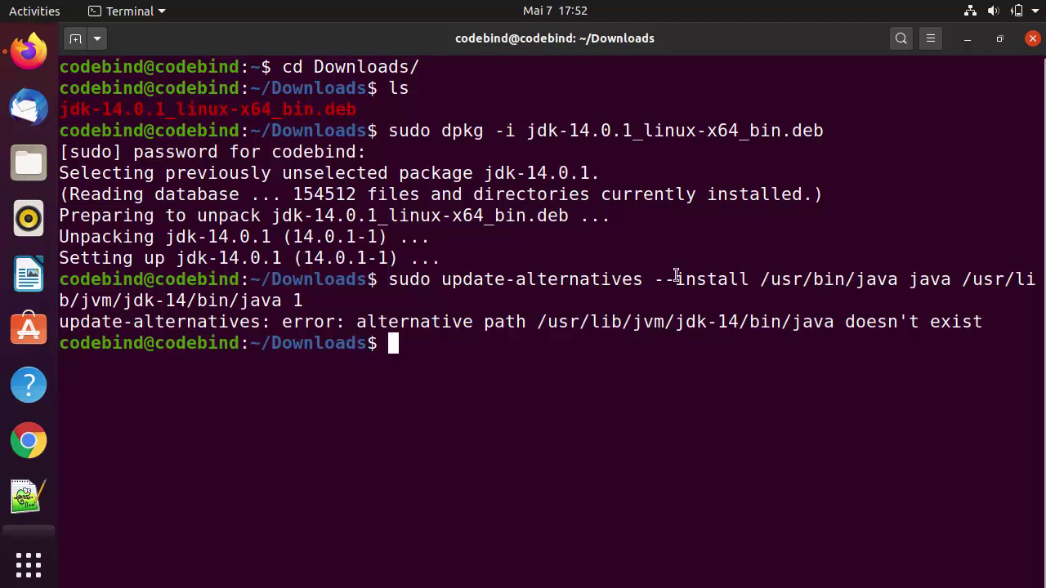
Step: After the jdk-14 path error, list /usr/lib/jvm to find the real JDK folder name
left_click_drag(675, 322, 738, 322)
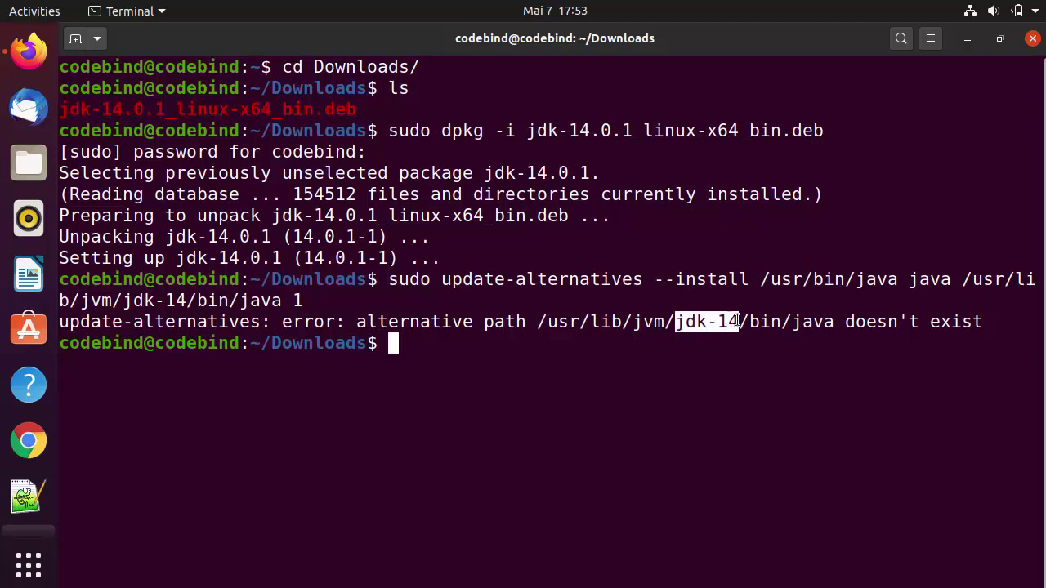
left_click(600, 322)
left_click_drag(675, 322, 535, 322)
key("ctrl+c")
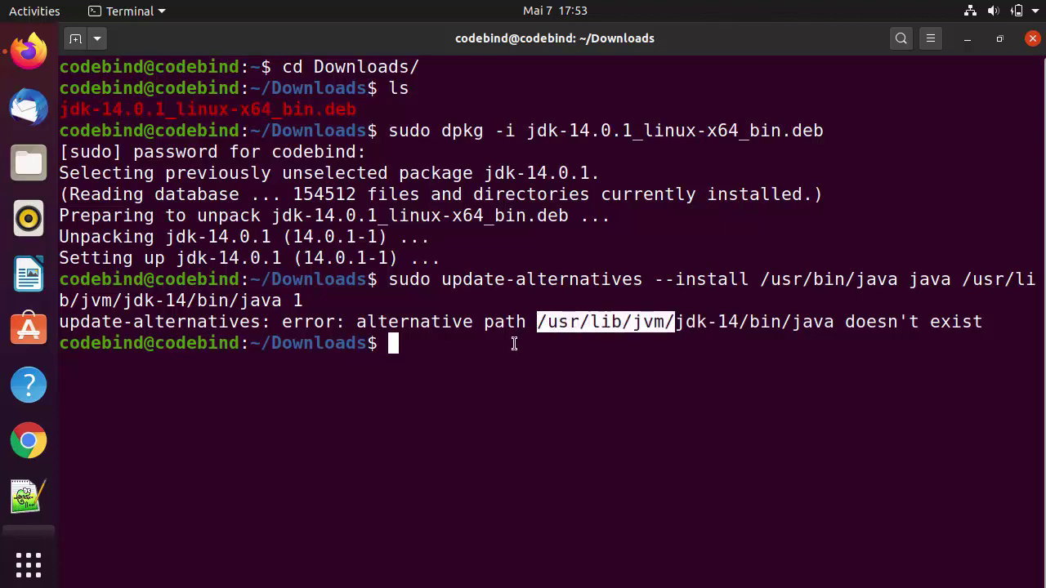
left_click(514, 344)
type("ls")
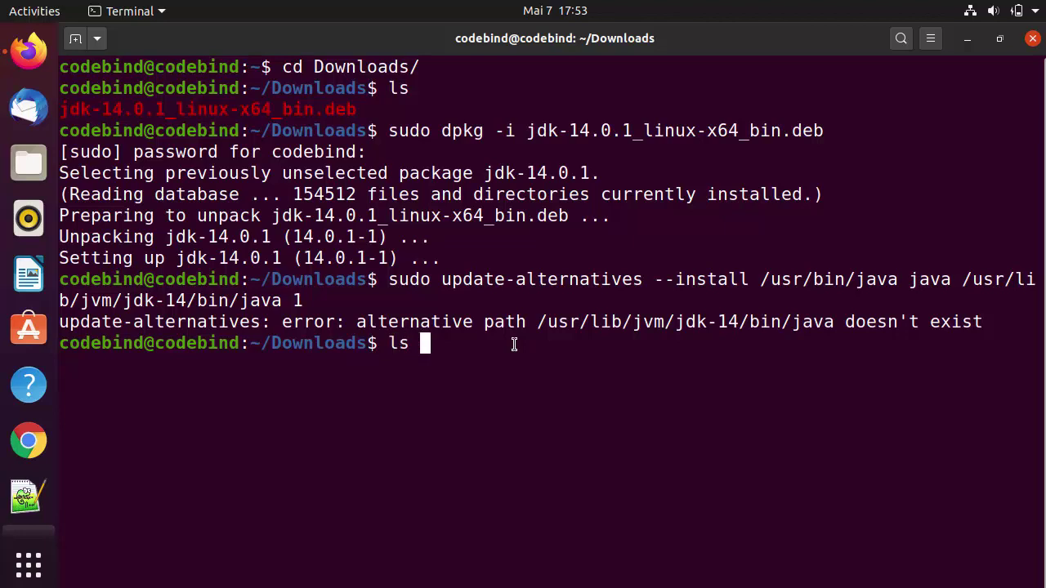
middle_click(514, 344)
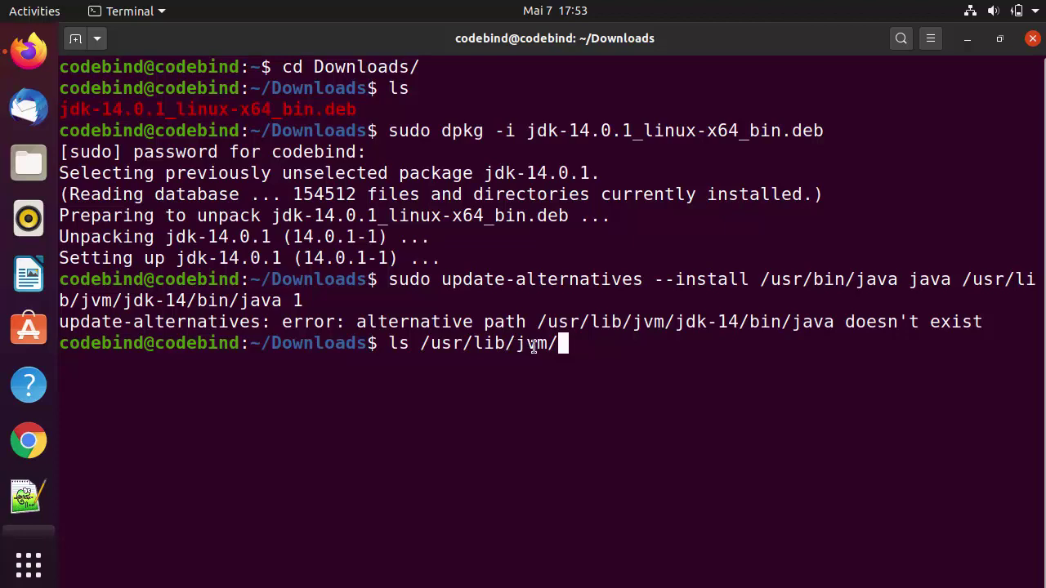
left_click_drag(546, 323, 665, 322)
left_click(652, 339)
key("Return")
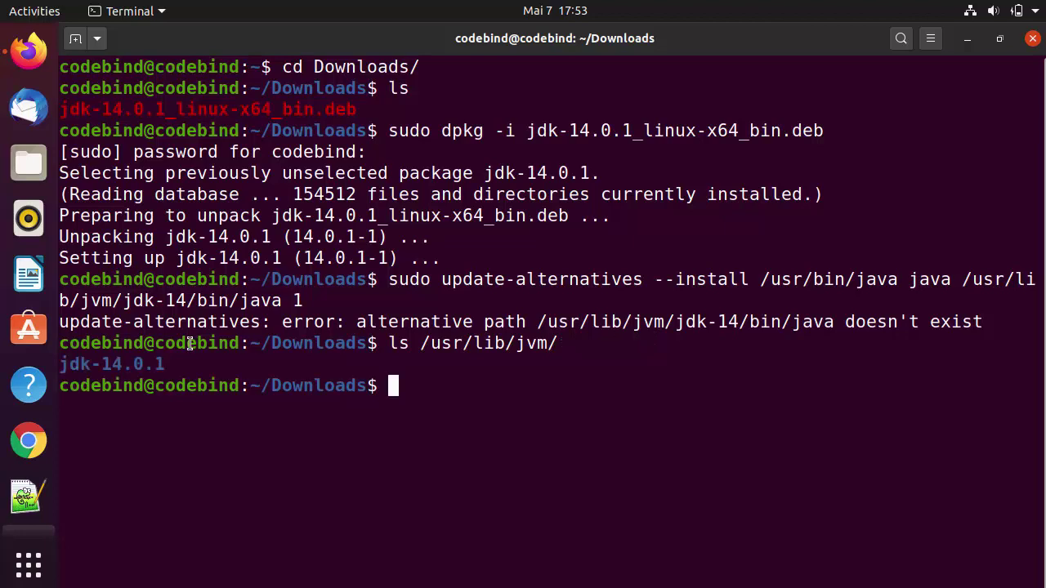
Step: Correct the path to jdk-14.0.1 in the recalled command and rerun it, registering java
left_click_drag(170, 359, 148, 362)
left_click(148, 363)
left_click_drag(164, 364, 63, 358)
key("ctrl+c")
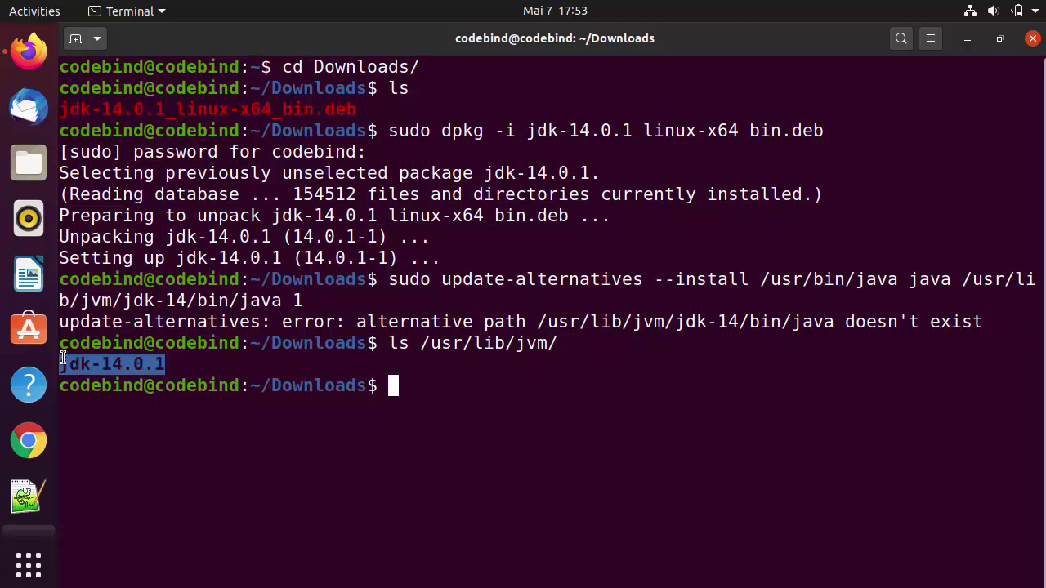
left_click(186, 370)
key("Up")
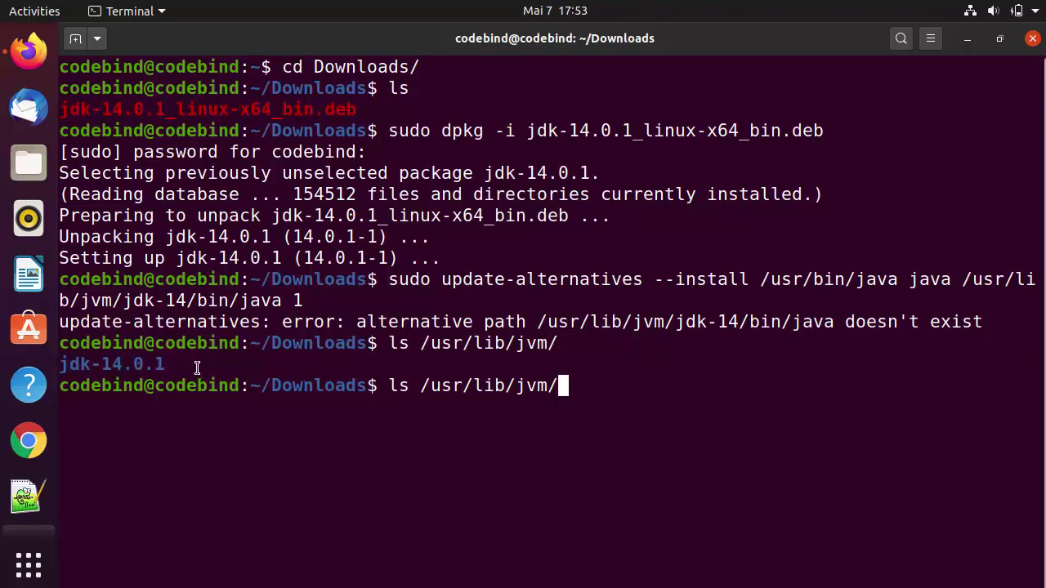
key("Up")
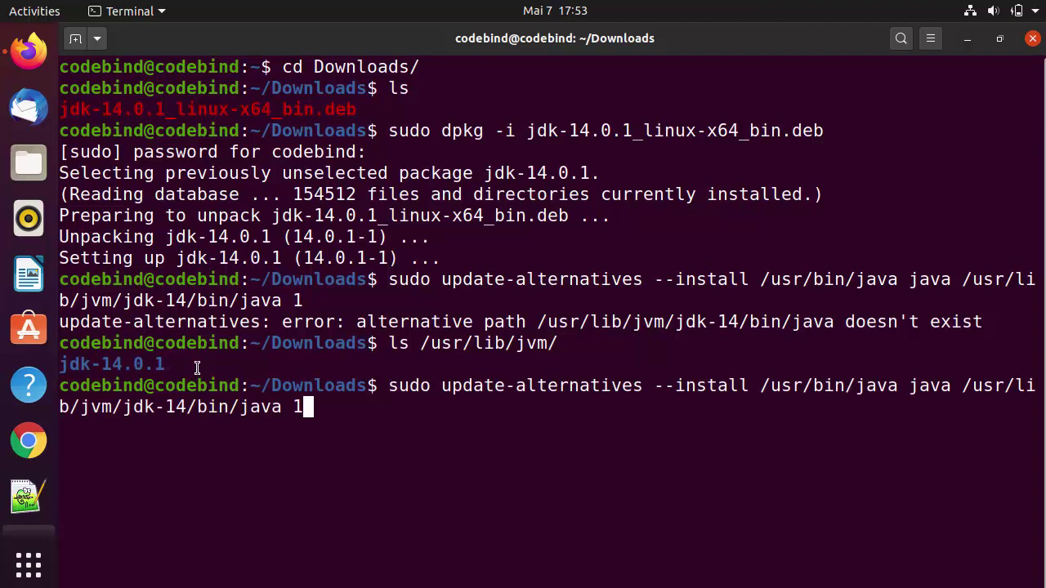
key("Left")
key("Left")
key("Left")
key("Left")
key("Left")
key("Left")
key("Left")
key("Left")
key("Left")
key("Left")
key("Left")
key("BackSpace")
key("BackSpace")
key("BackSpace")
key("BackSpace")
key("BackSpace")
key("BackSpace")
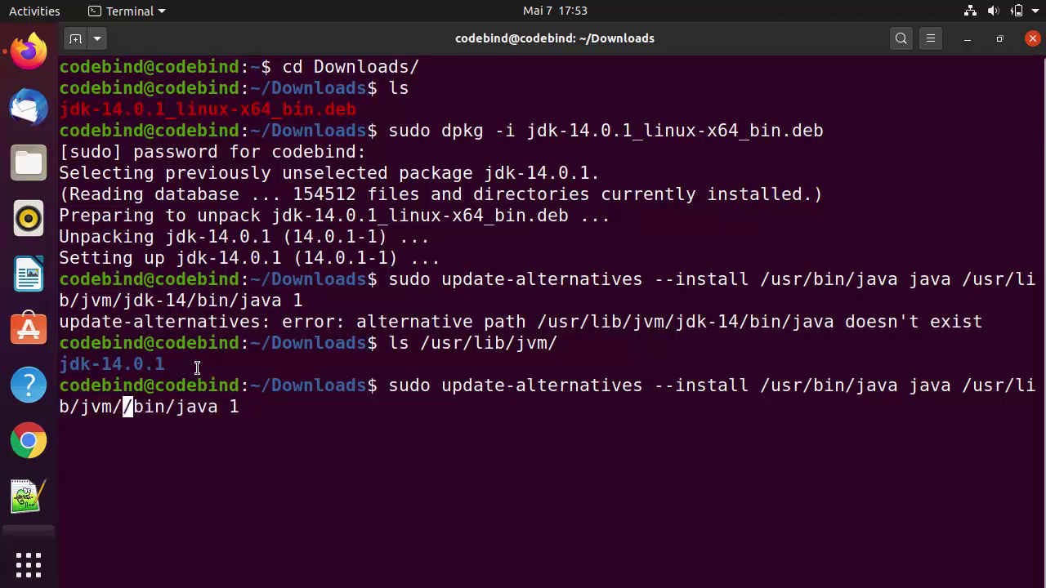
key("ctrl+shift+v")
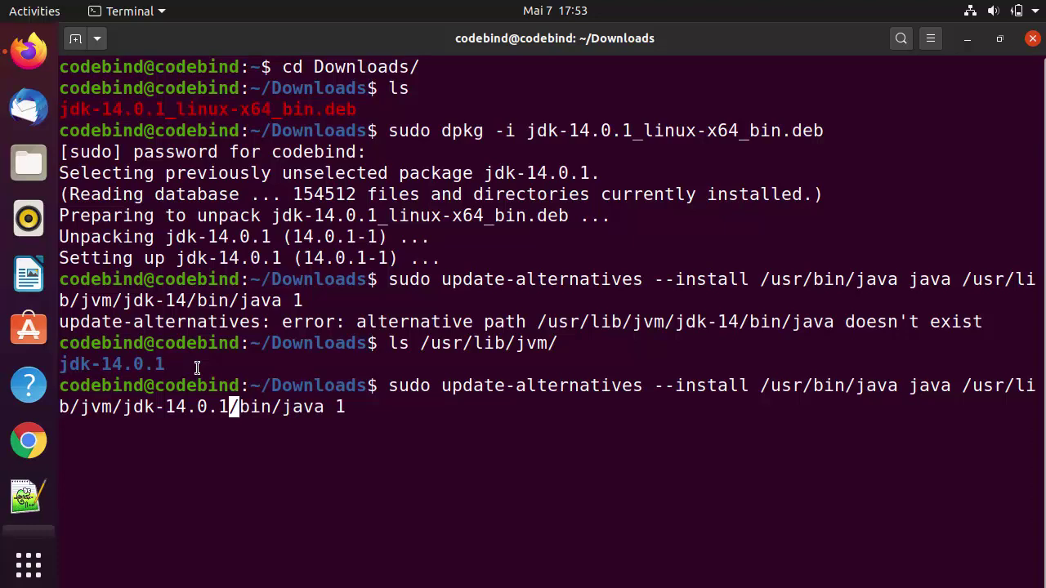
key("Return")
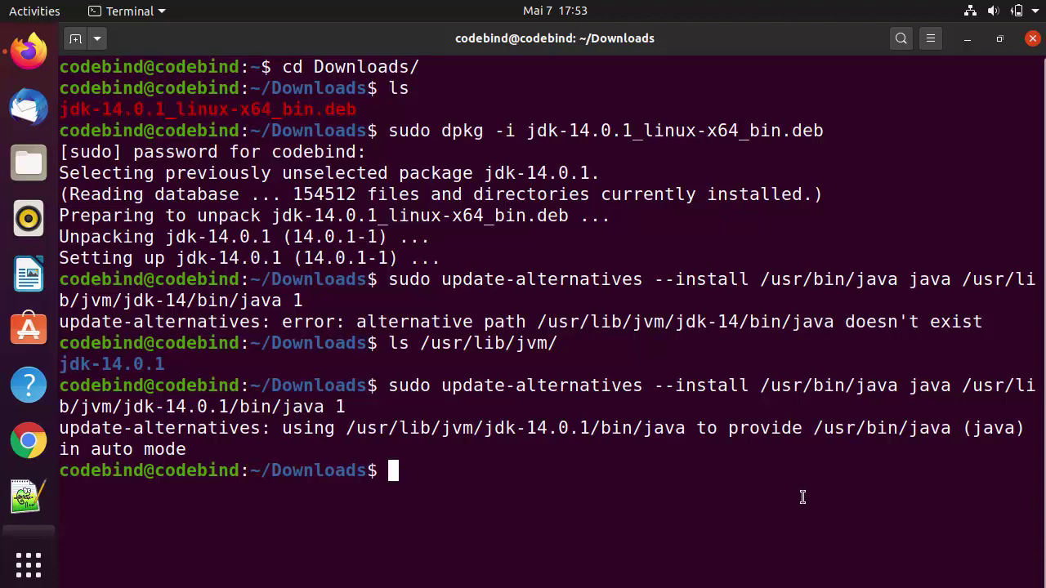
Step: Register /usr/lib/jvm/jdk-14.0.1/bin/javac via update-alternatives after changing jdk-14 to jdk-14.0.1
type("sudo update-alternatives --install /usr/bin/javac javac /usr/lib/jvm/jdk-14/bin/javac 1")
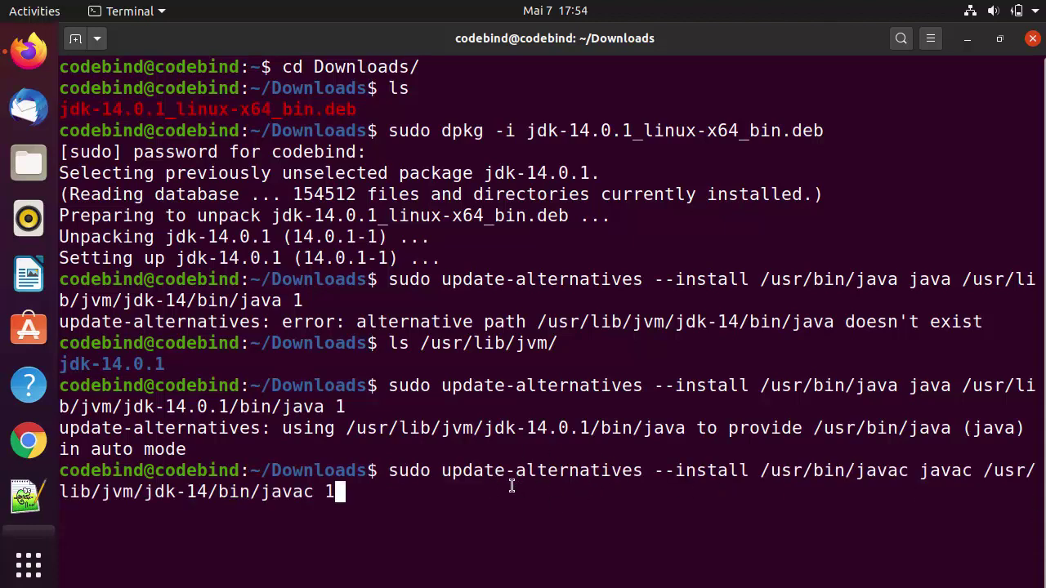
key("Left")
key("Left")
key("Left")
key("Left")
key("Left")
key("Left")
key("Left")
key("Left")
key("Left")
key("Left")
key("Left")
key("Left")
type(".")
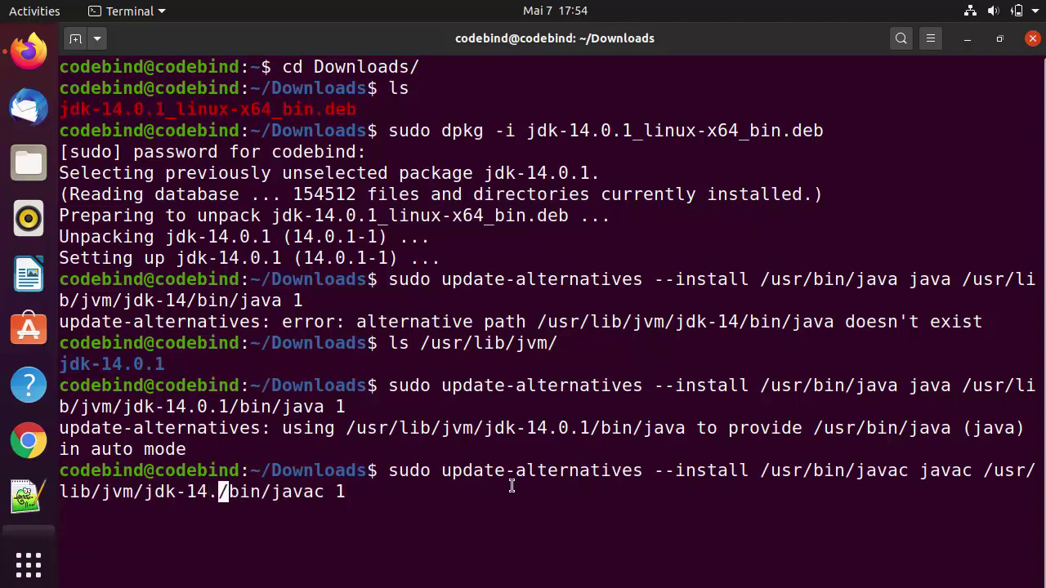
type("0.1")
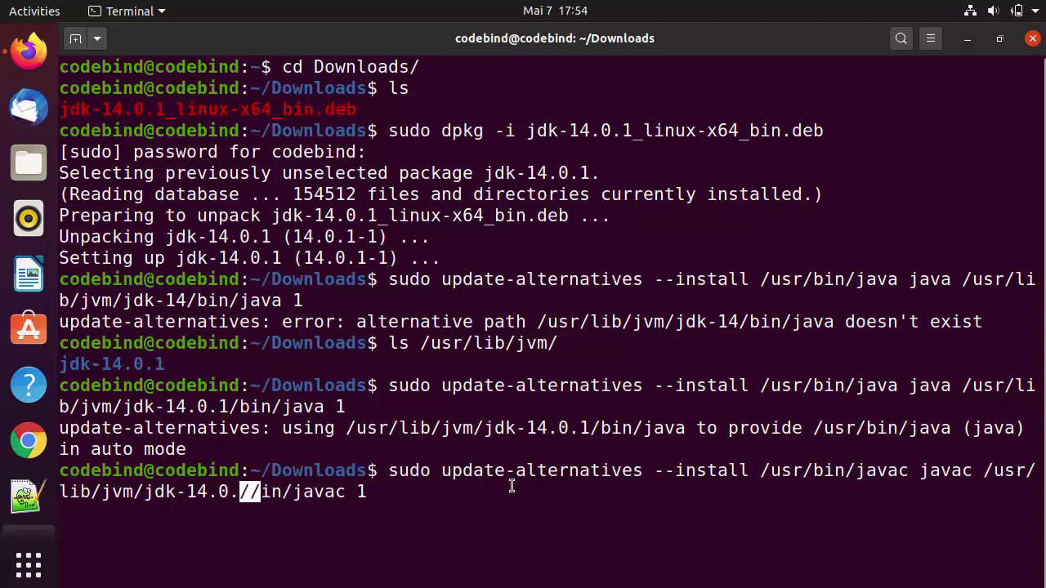
key("Return")
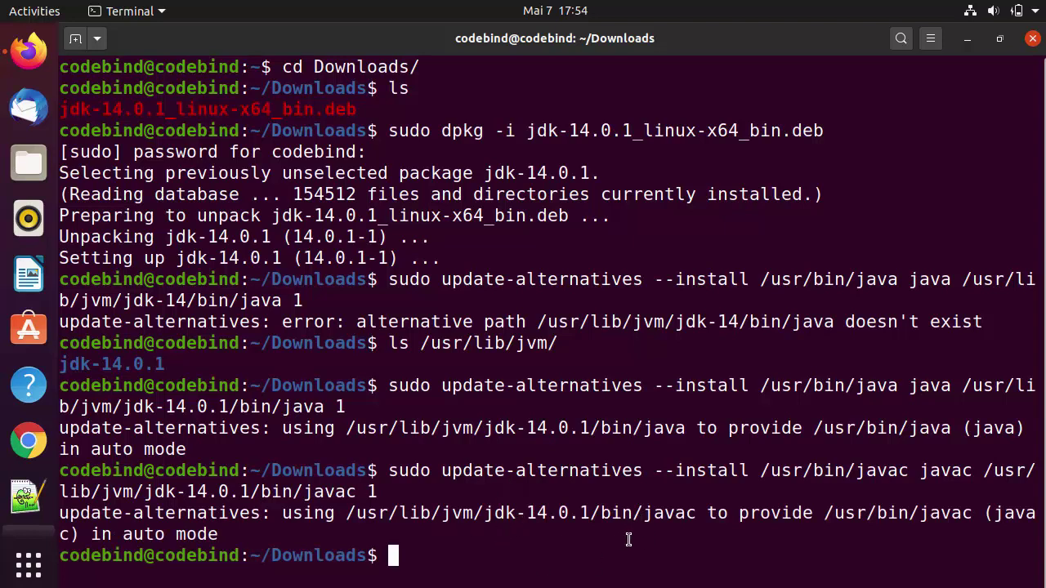
type("java --version")
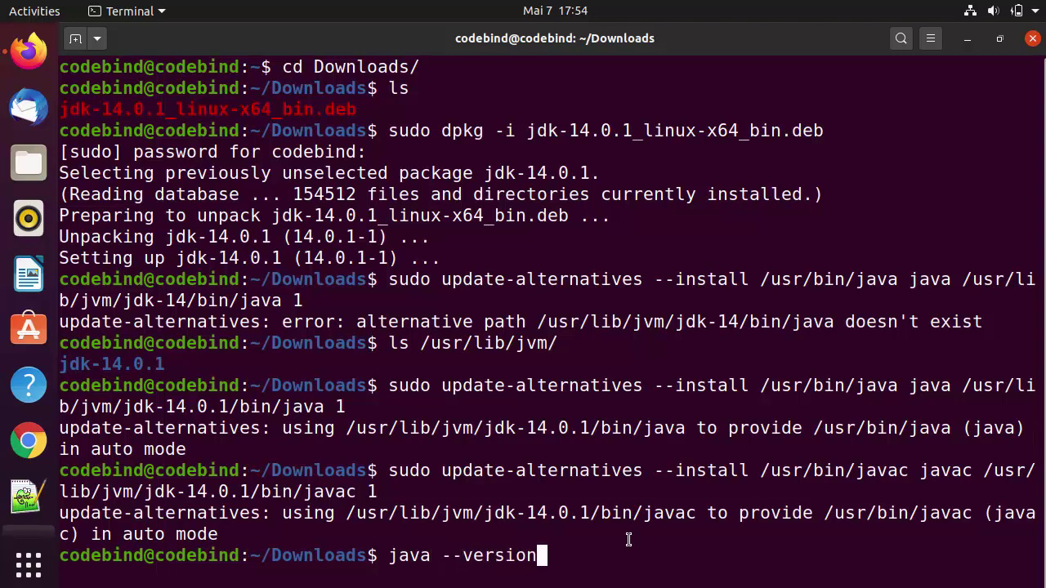
Step: Run java --version and highlight the reported java 14.0.1 version line
key("Return")
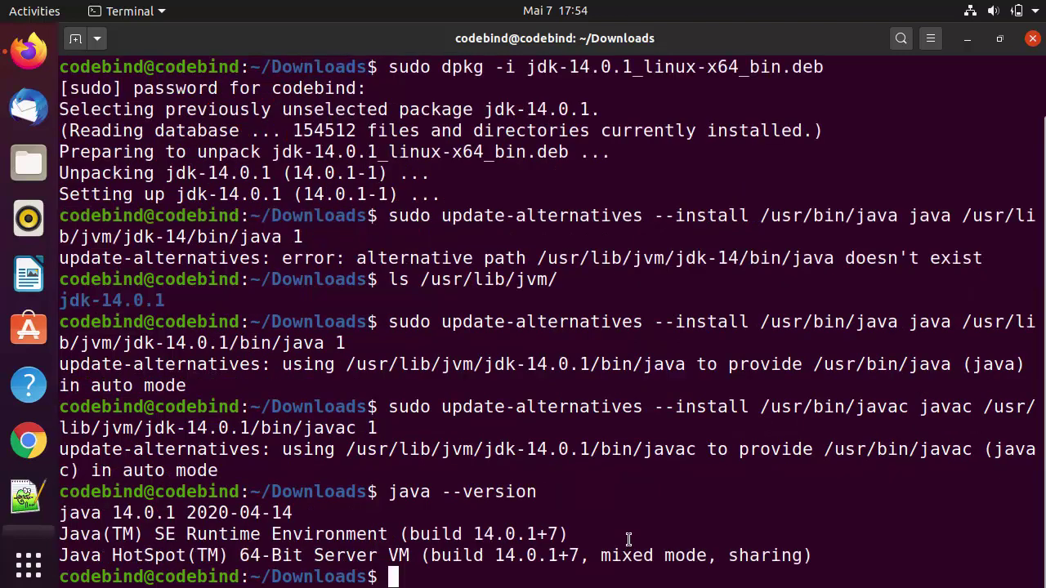
left_click_drag(69, 514, 112, 513)
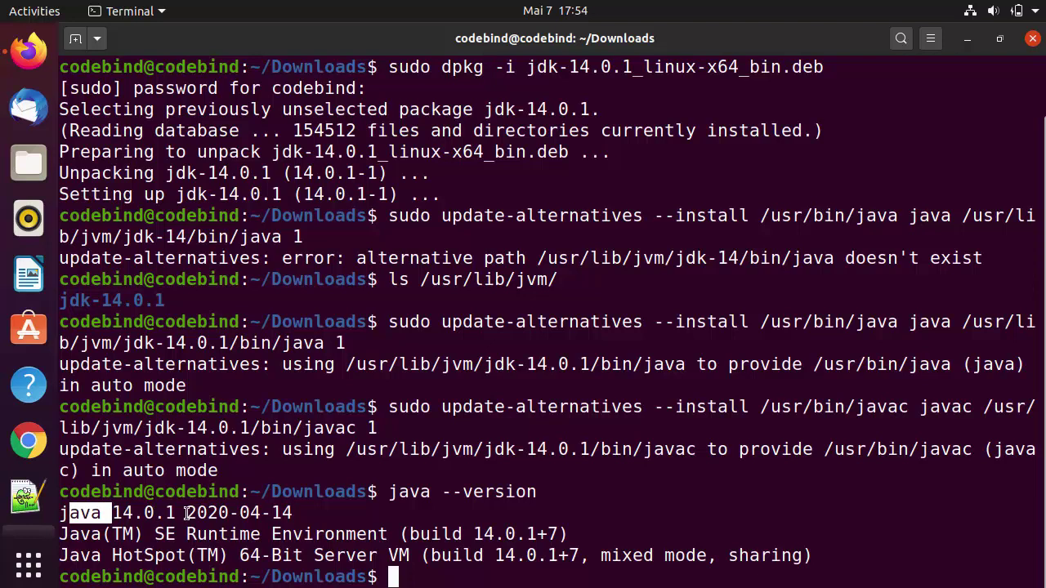
left_click(288, 514)
left_click_drag(291, 513, 62, 513)
left_click(446, 510)
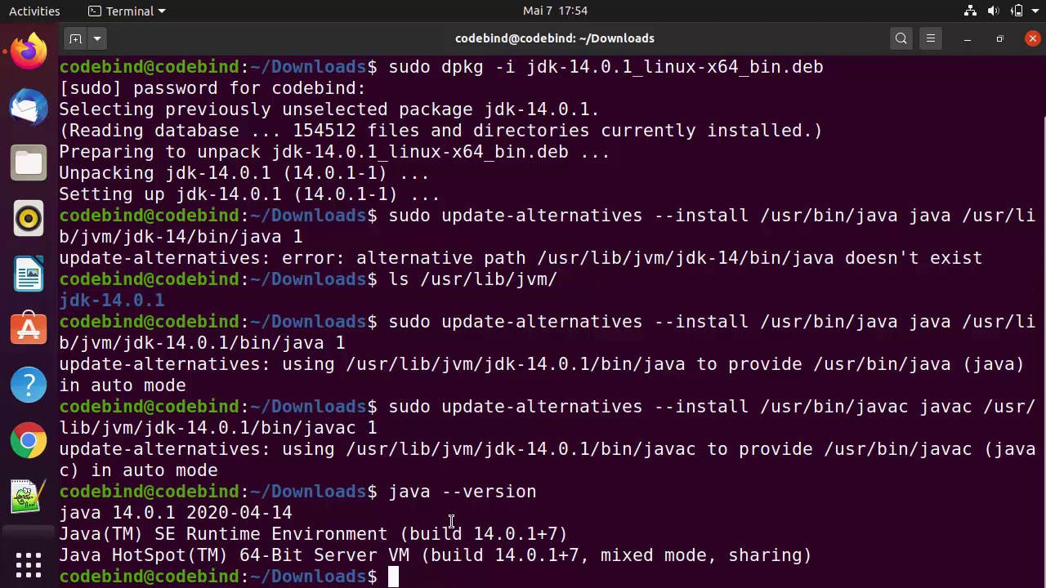
Step: Clear the screen and run javac --version, which reports javac 14.0.1
type("clear")
key("Return")
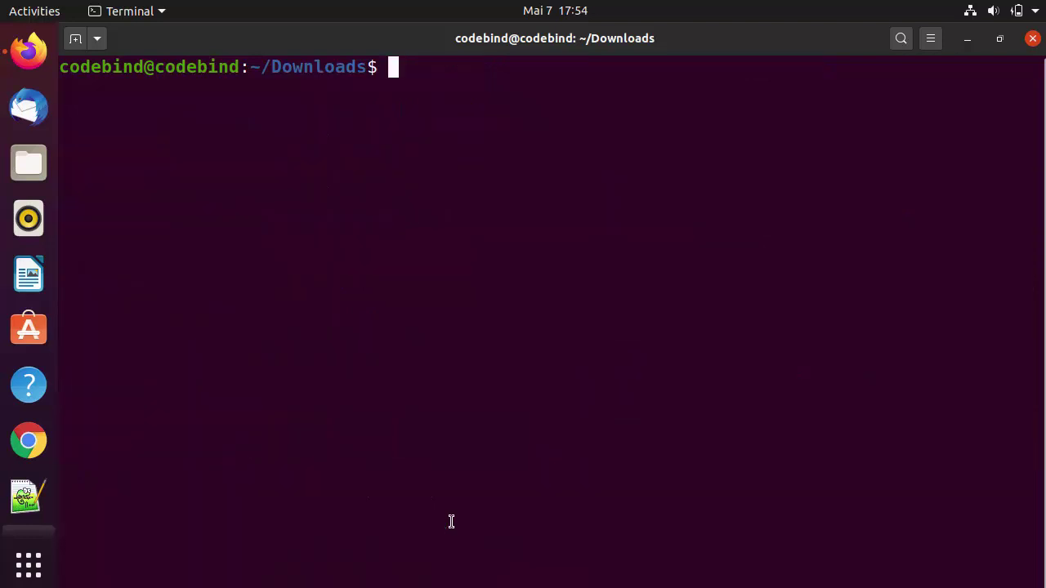
key("Up")
key("Up")
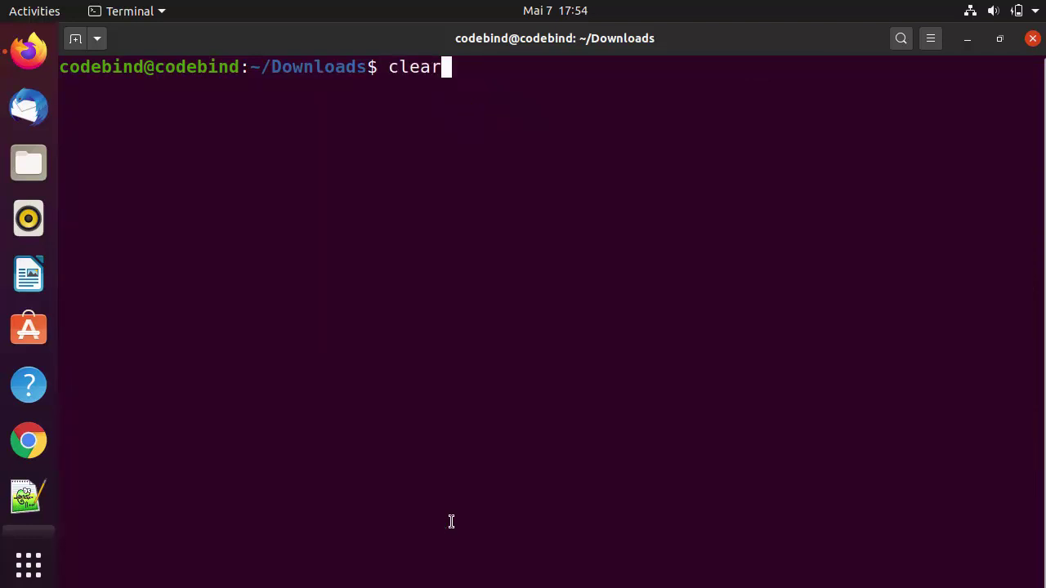
key("Left")
key("Left")
key("Left")
key("Left")
key("Left")
key("Left")
key("Left")
key("Left")
key("Left")
key("Left")
key("Left")
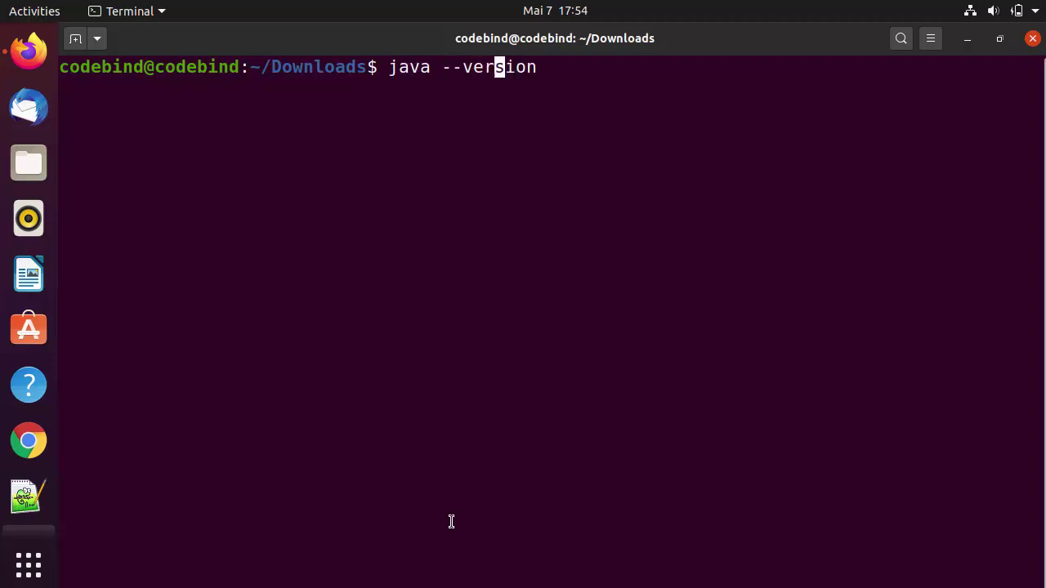
key("Right")
key("Right")
type("c")
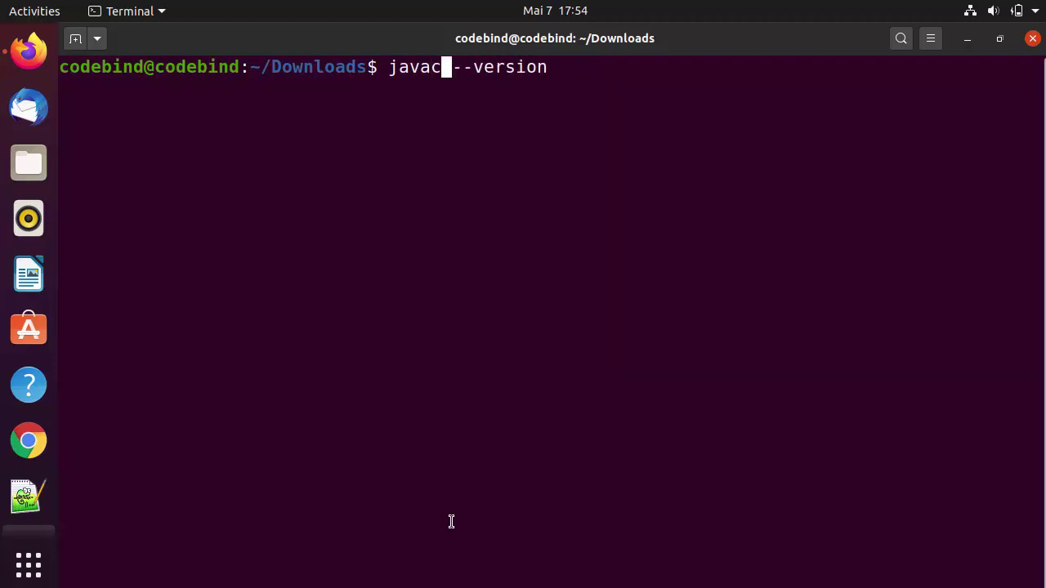
key("Return")
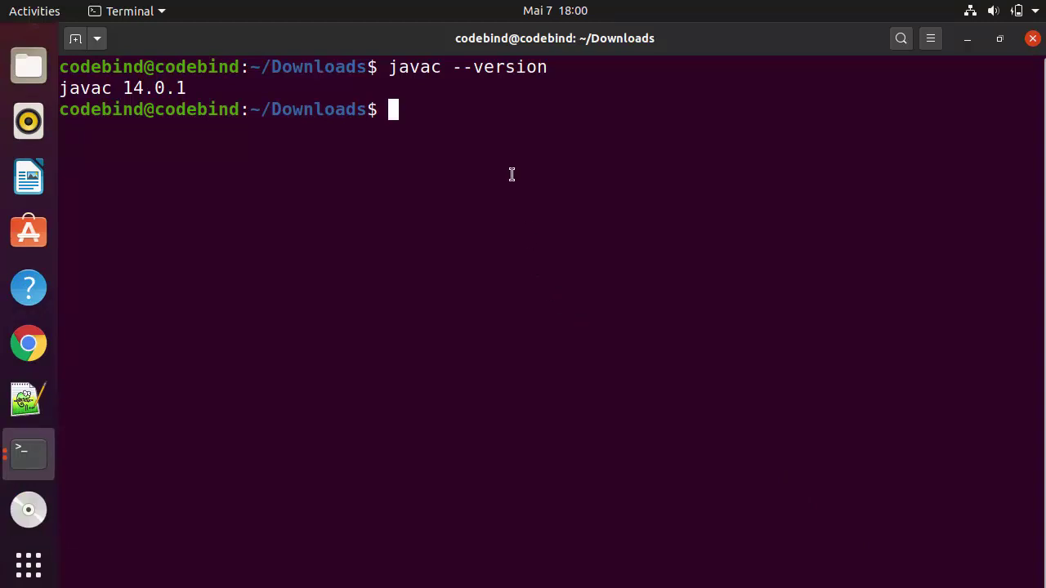
Step: Run sudo update-alternatives --config java and see jdk-14.0.1 is the only alternative
type("sudo update-alternatives --config java")
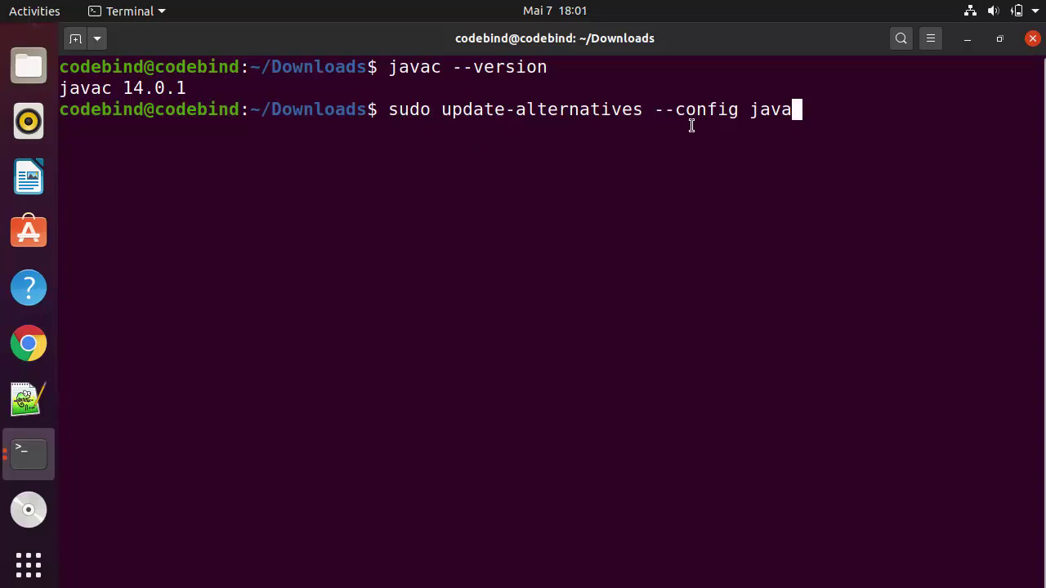
key("Return")
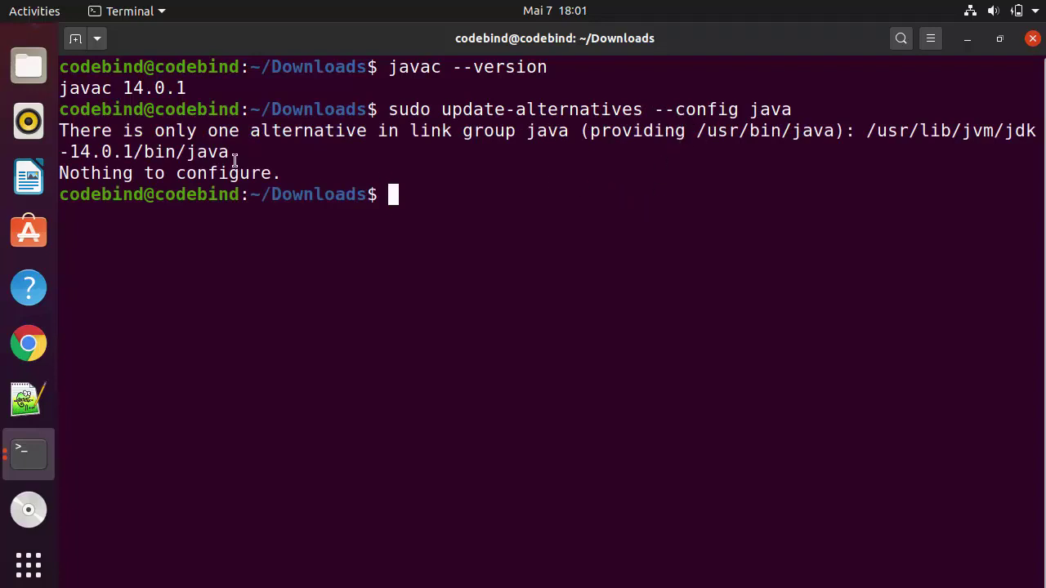
left_click_drag(230, 153, 868, 130)
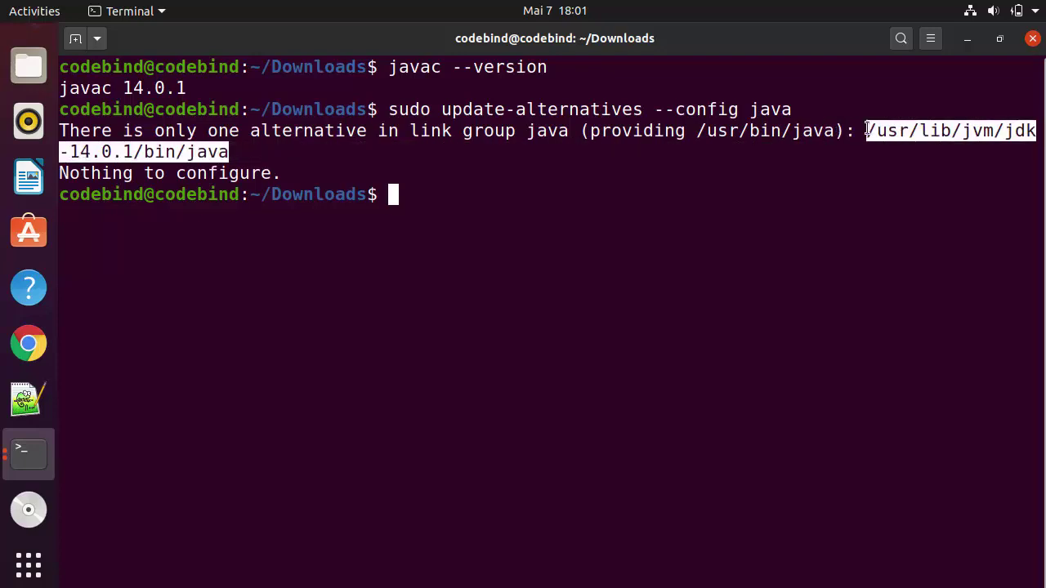
left_click(547, 161)
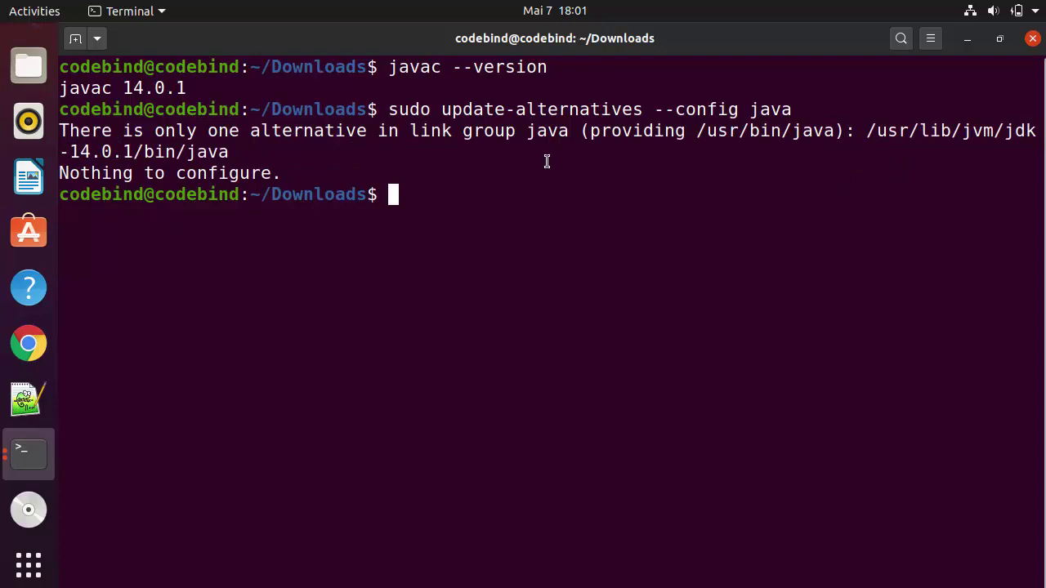
Step: Enter sudo gedit /etc/environment to open the environment file for editing
type("sudo")
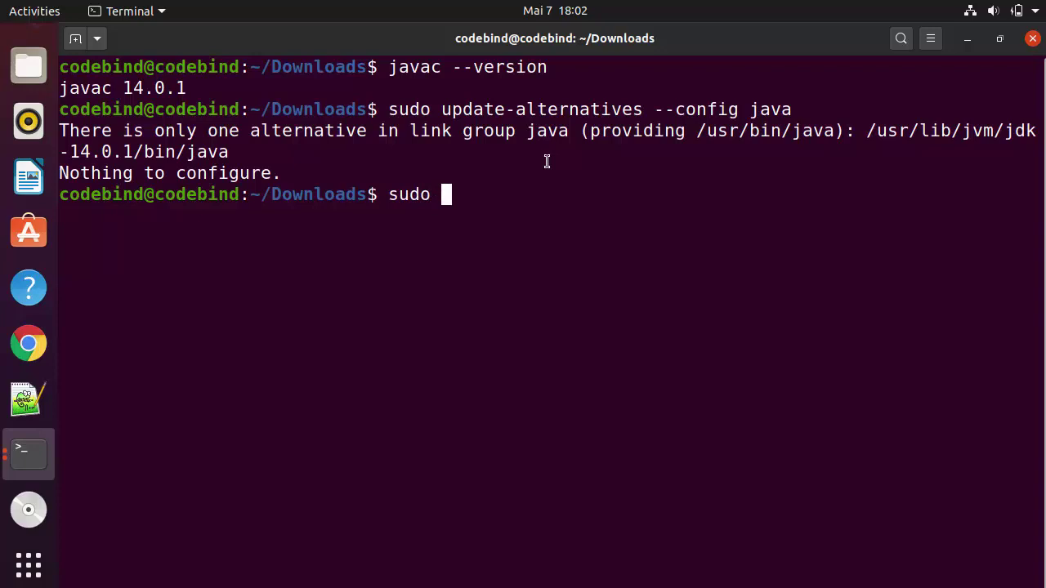
type("gedit")
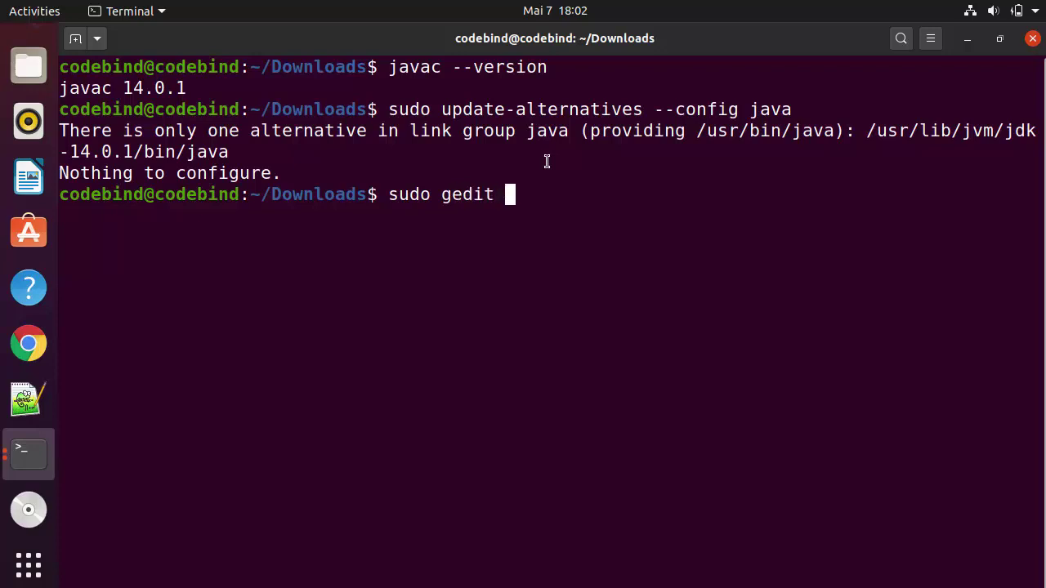
type(" /e")
key("Tab")
type("e")
Step: Open /etc/environment in gedit as root and add a new line JAVA_HOME="" below PATH
key("Tab")
key("Return")
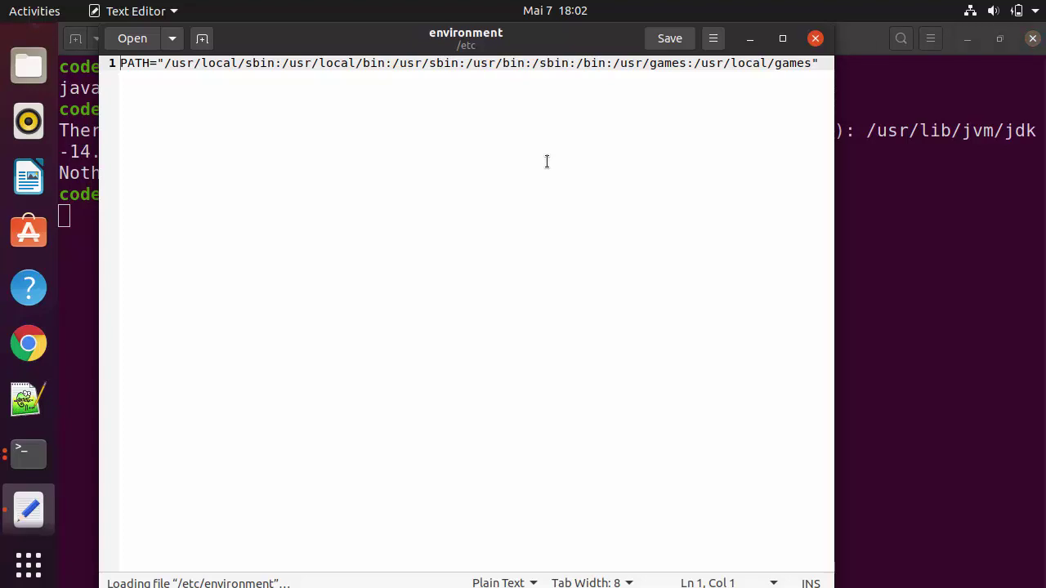
key("End")
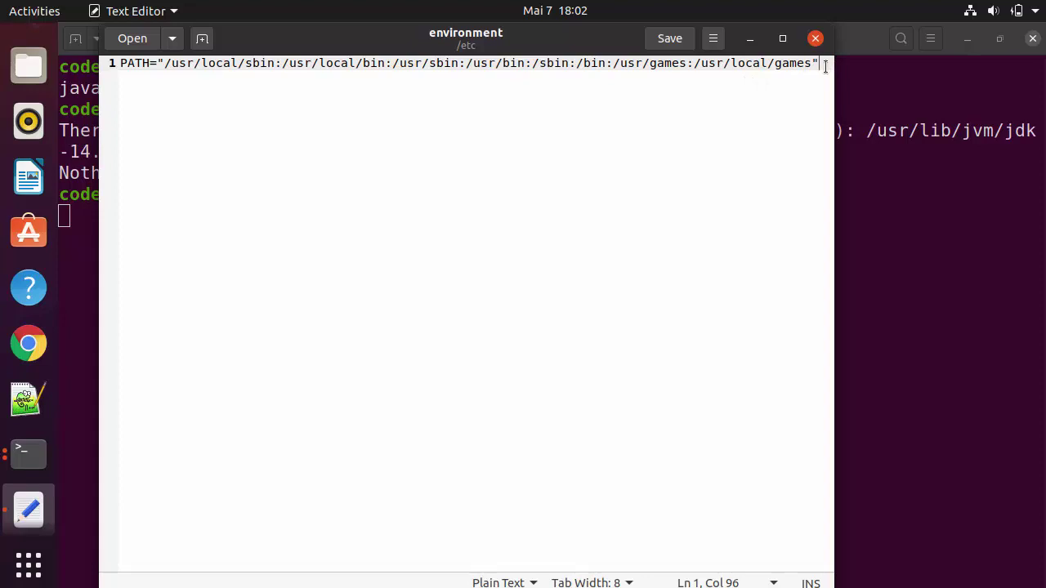
key("Return")
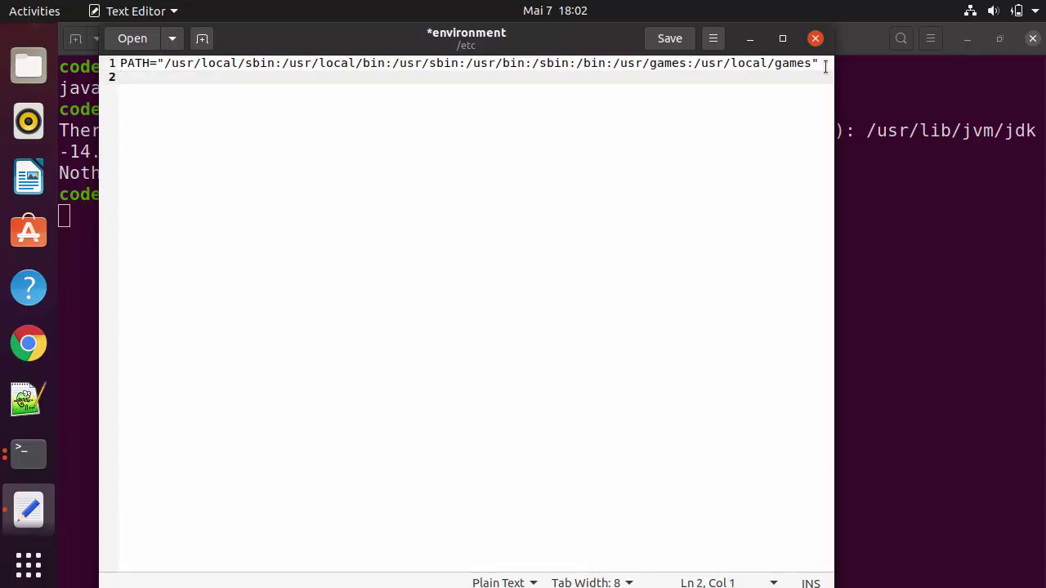
type("JAVA")
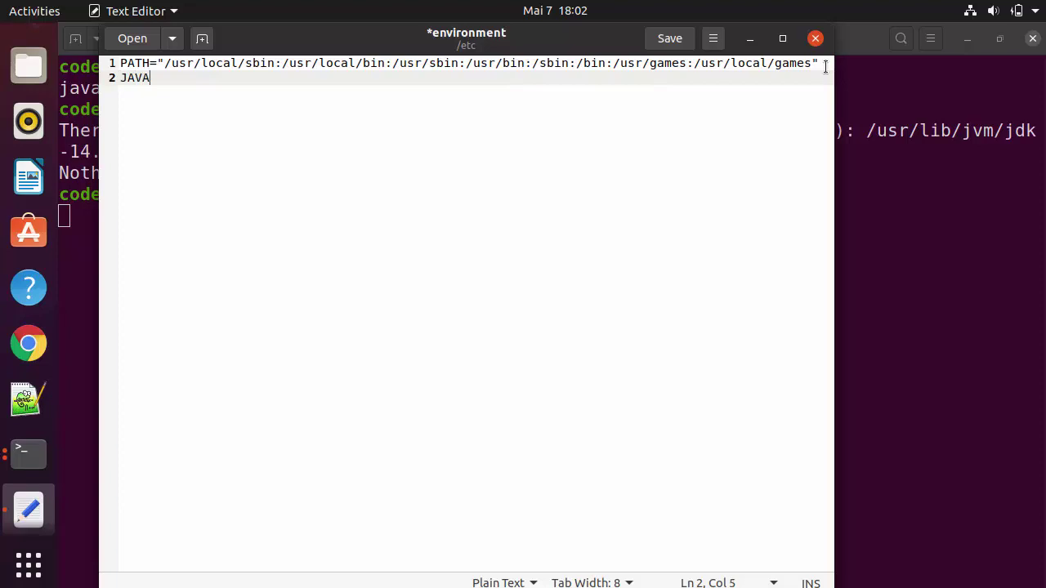
type("_HOME=\"\"")
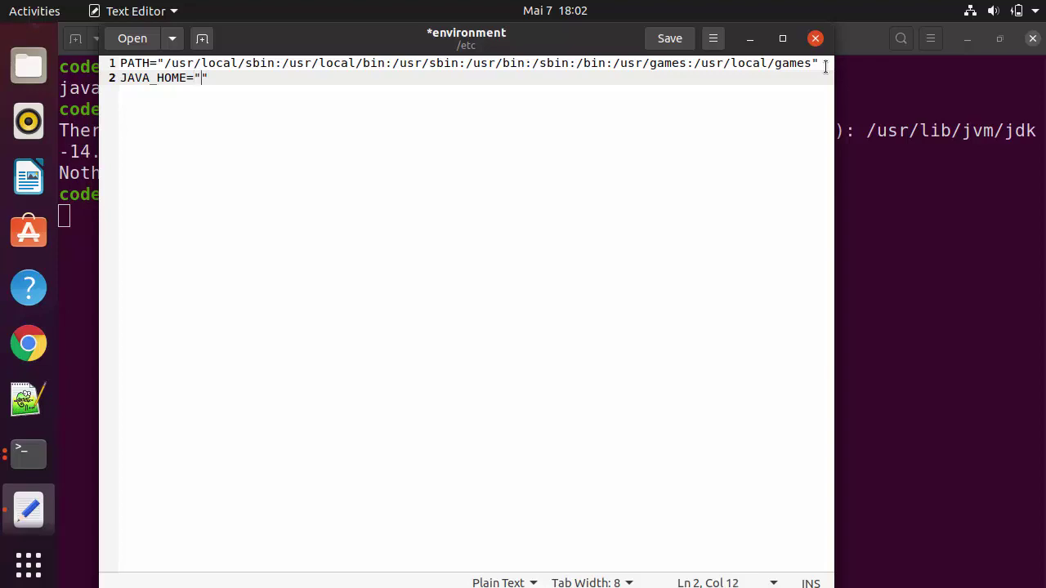
Step: Paste the JDK path /usr/lib/jvm/jdk-14.0.1 from the terminal between the quotes, save and close gedit
left_click(939, 159)
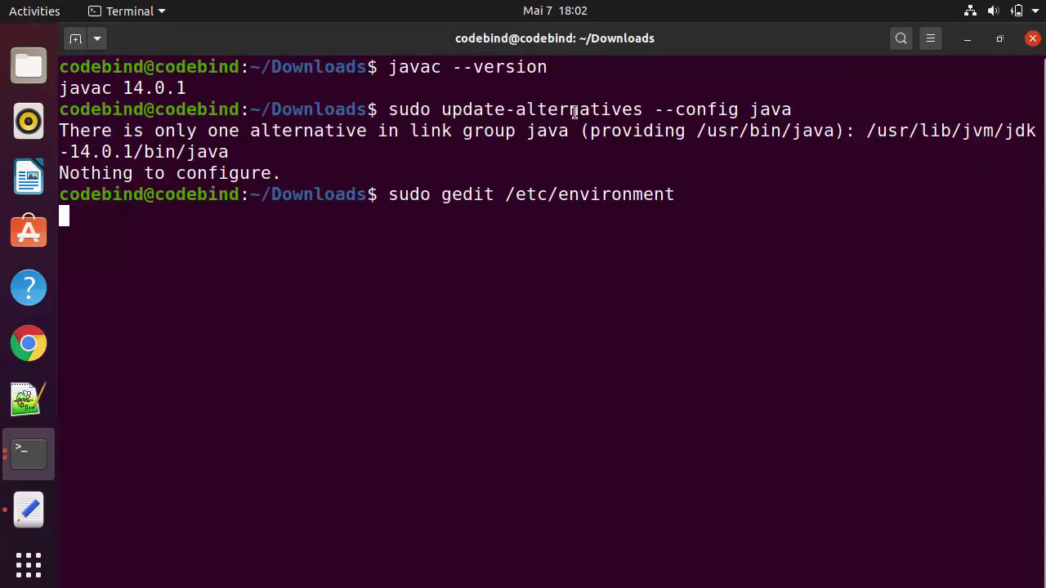
left_click_drag(868, 131, 131, 151)
key("ctrl+c")
key("alt+c")
key("alt+c")
key("alt+c")
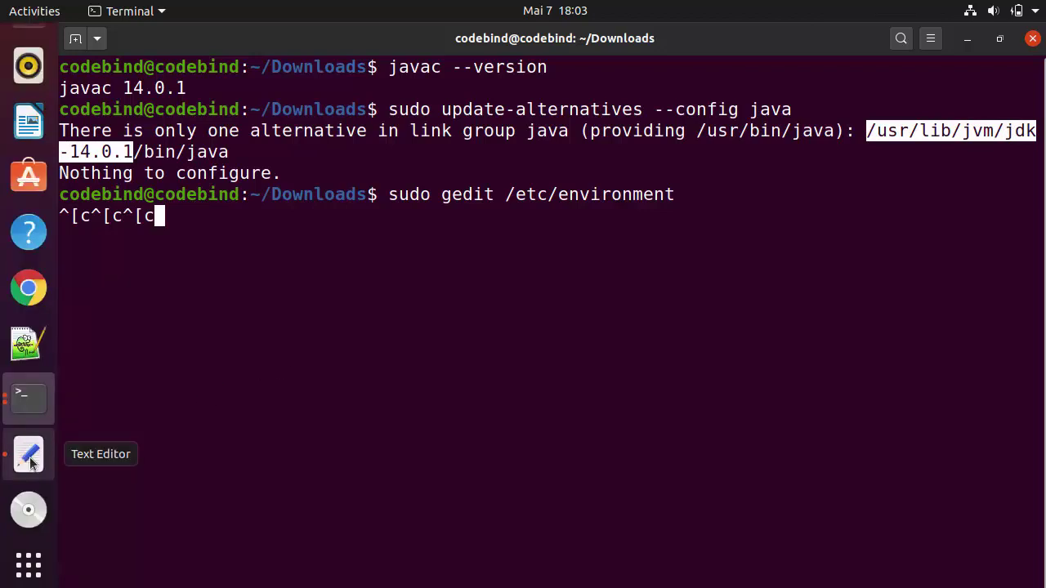
left_click(29, 459)
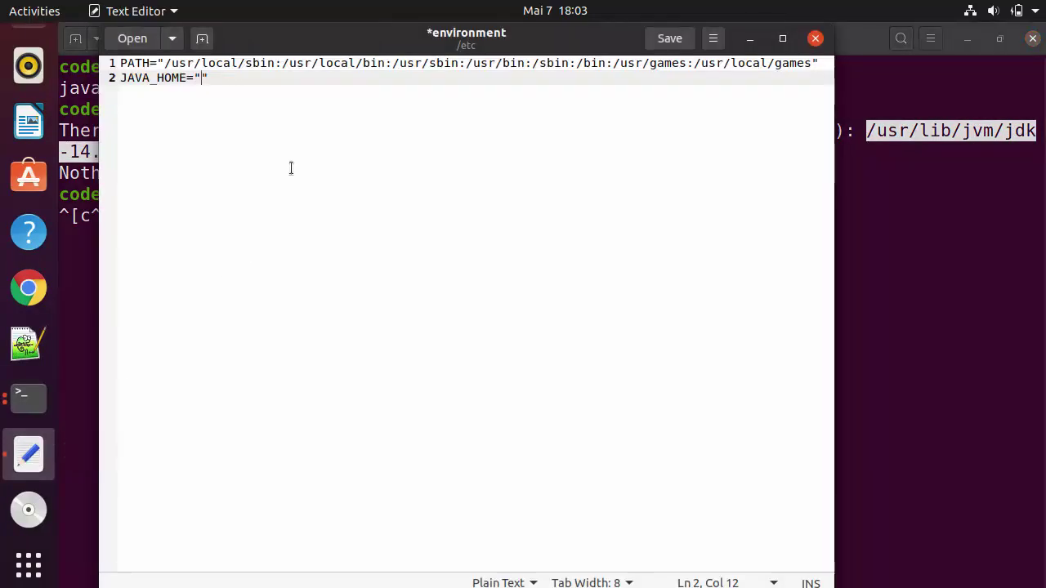
key("ctrl+v")
key("End")
left_click(671, 39)
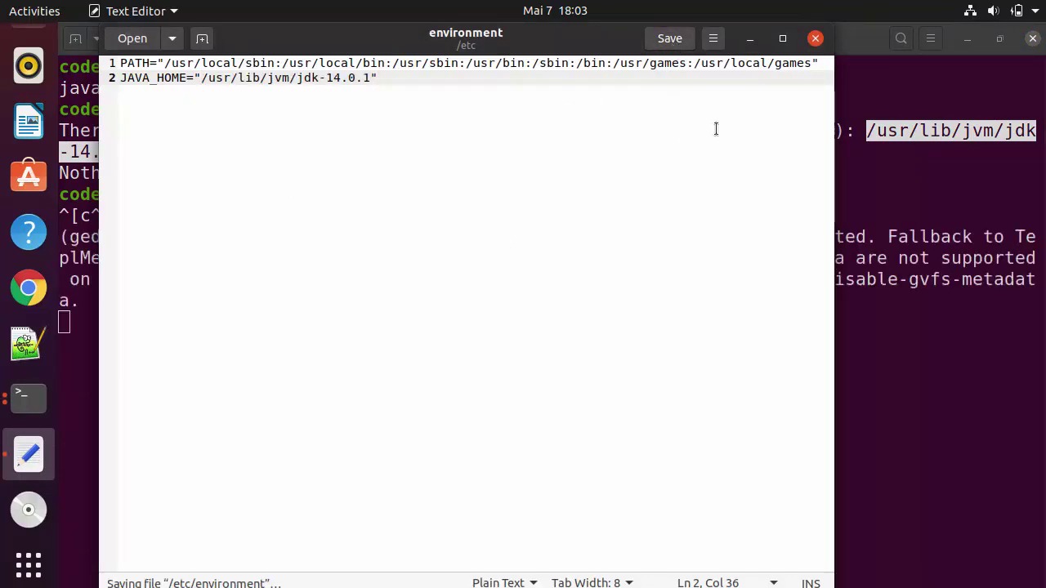
left_click(815, 39)
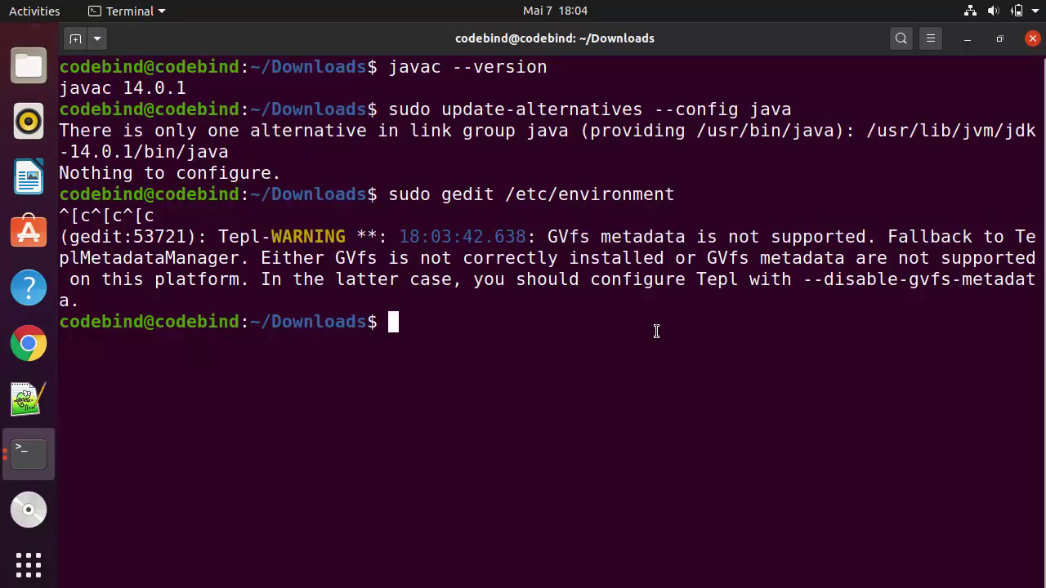
Step: Reload the environment with source /etc/environment
type("sou")
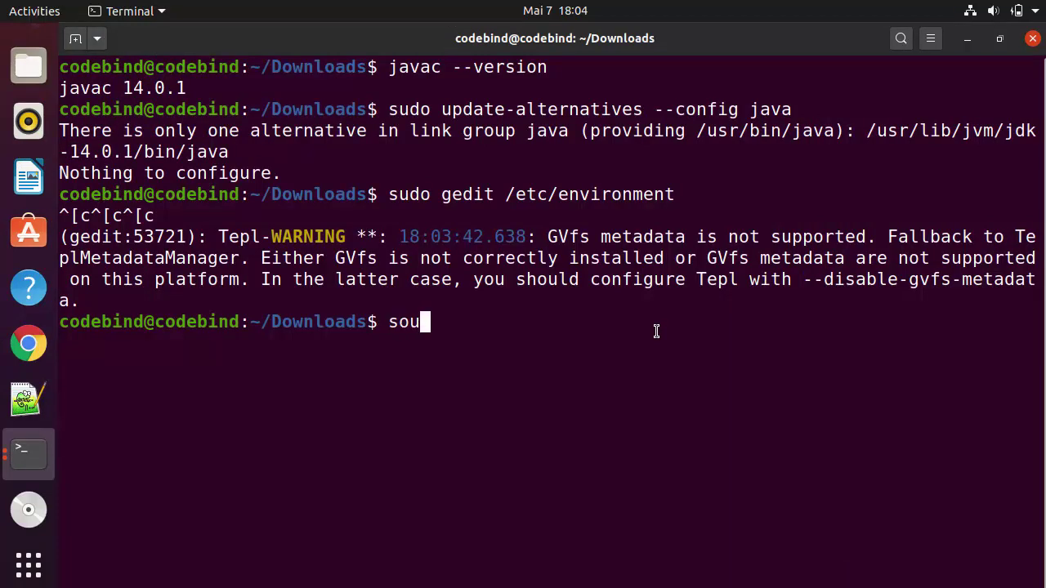
type("rce")
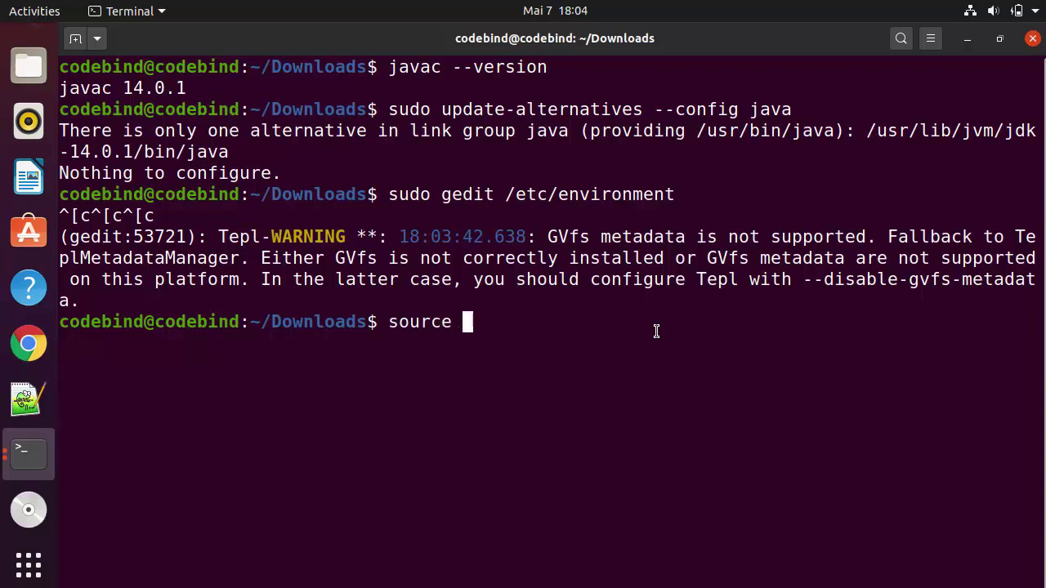
type(" /etc/en")
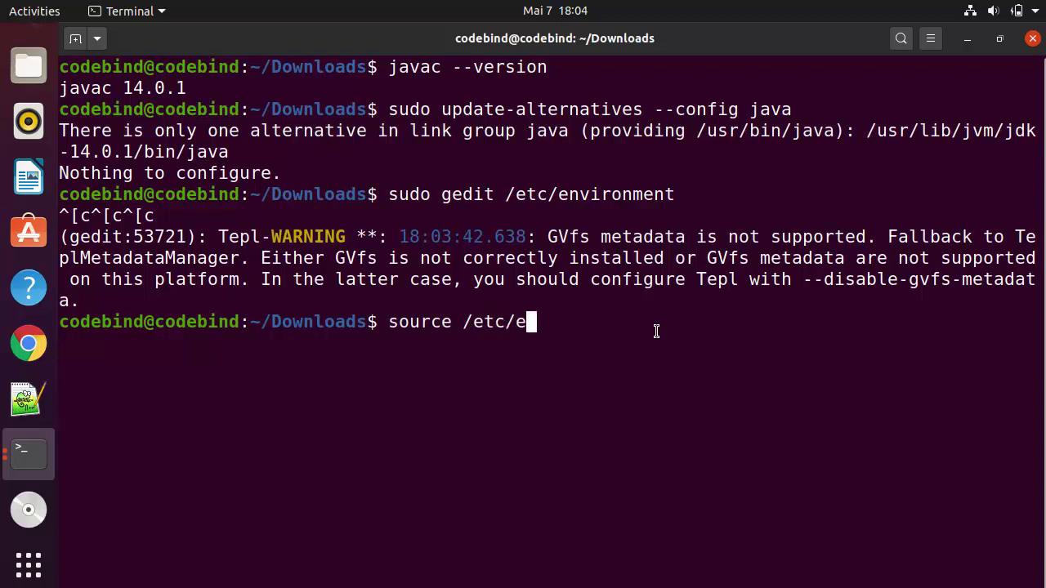
key("Tab")
key("Return")
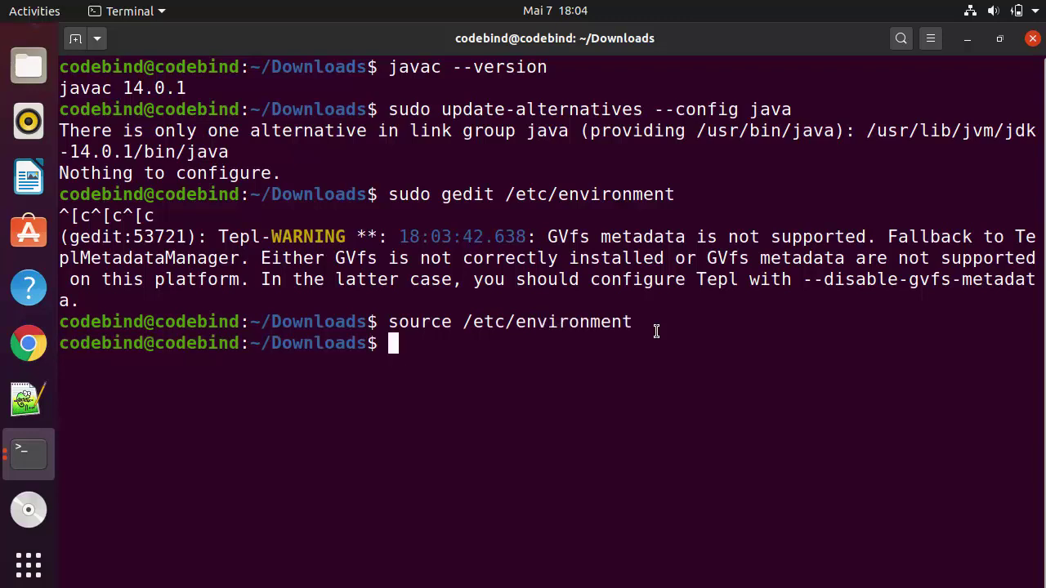
Step: Run echo $JAVA_HOME and confirm it prints /usr/lib/jvm/jdk-14.0.1
type("echo ")
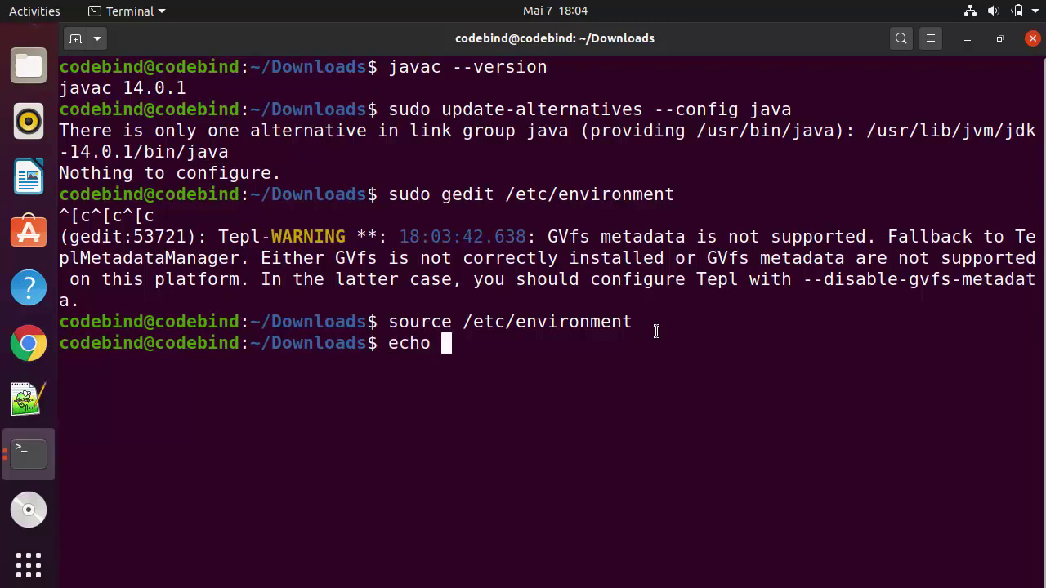
type("$JAVA")
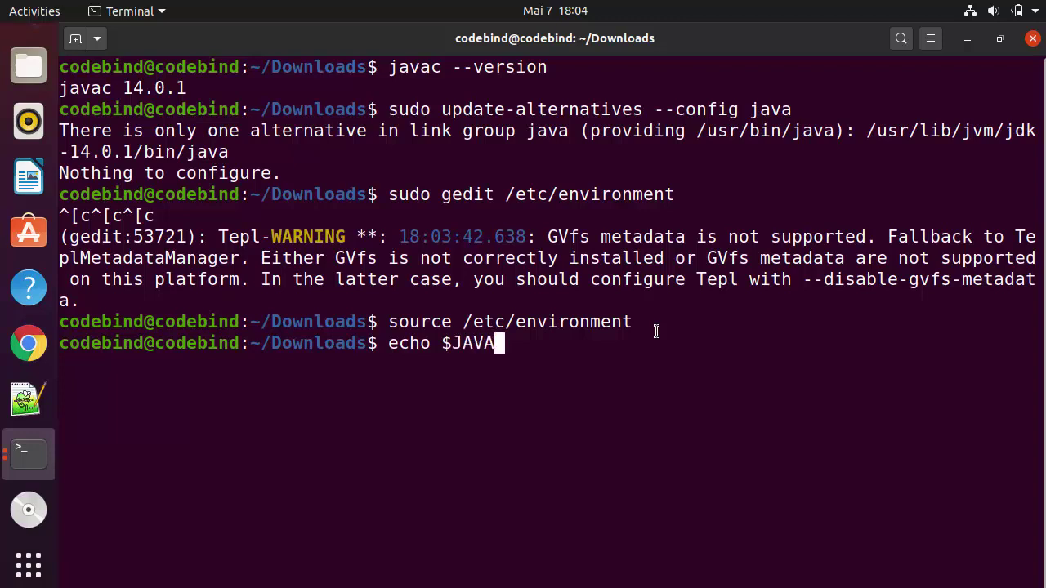
type("_HOME")
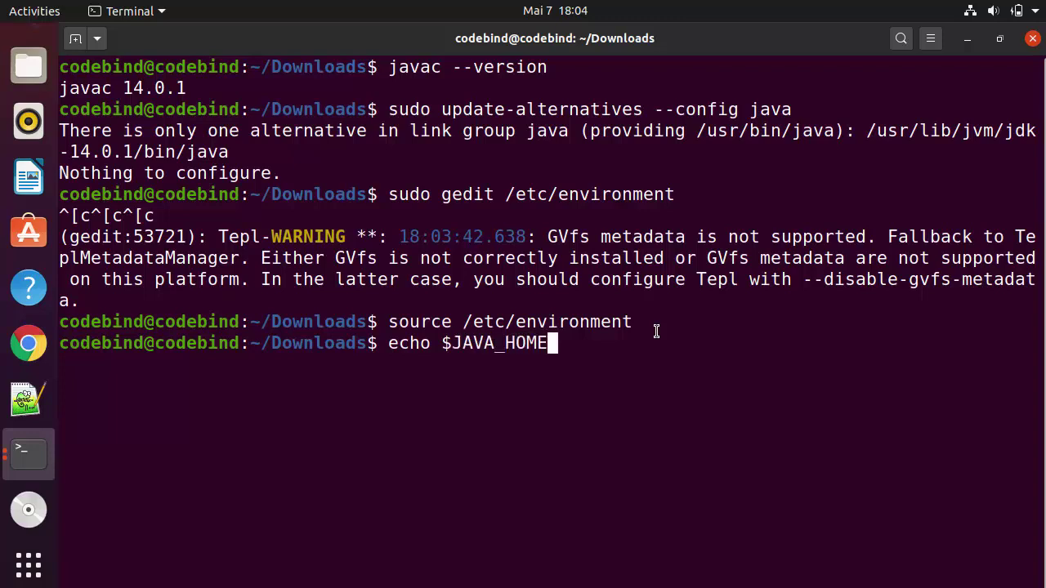
key("Return")
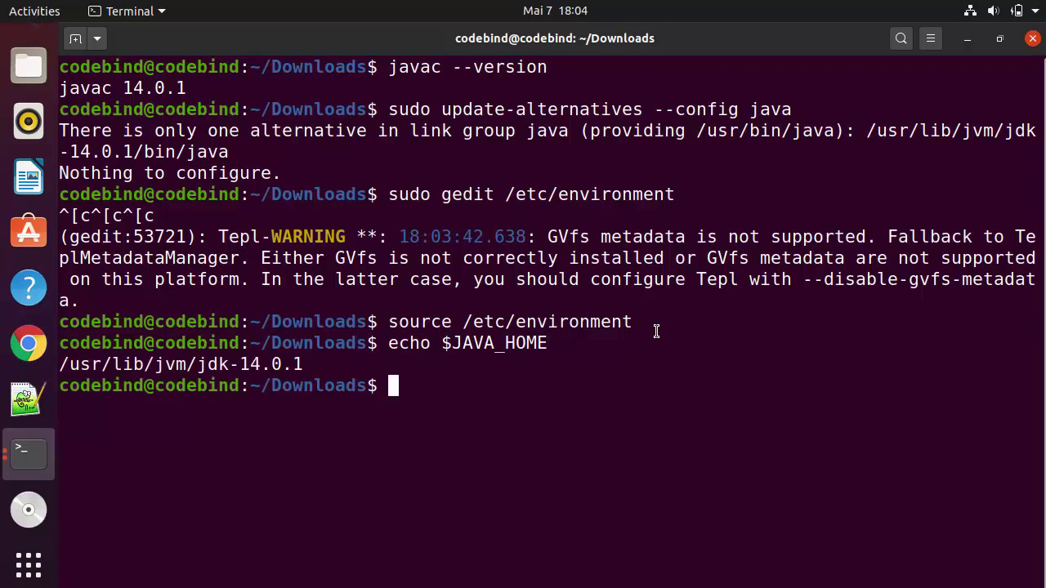
double_click(253, 362)
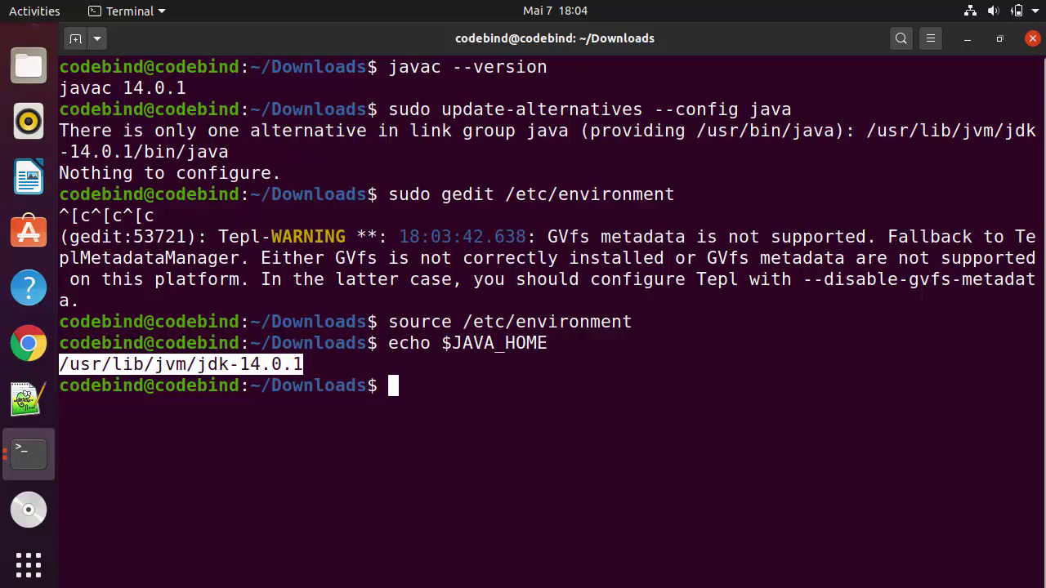
left_click(689, 408)
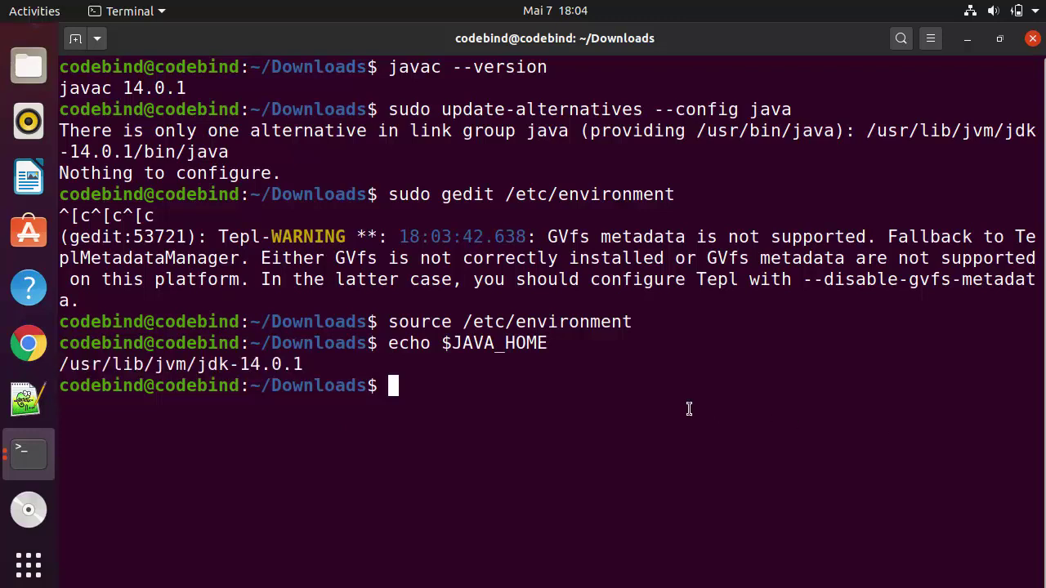